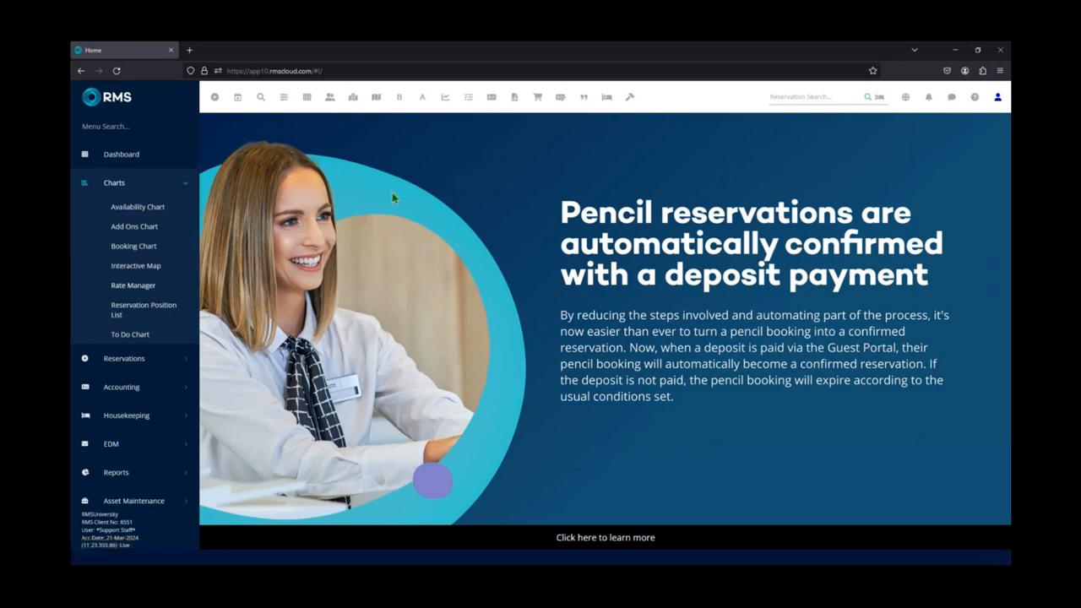
Open the Rate Manager chart, collapse the side navigation, and refresh the chart to fit the width.
click(445, 98)
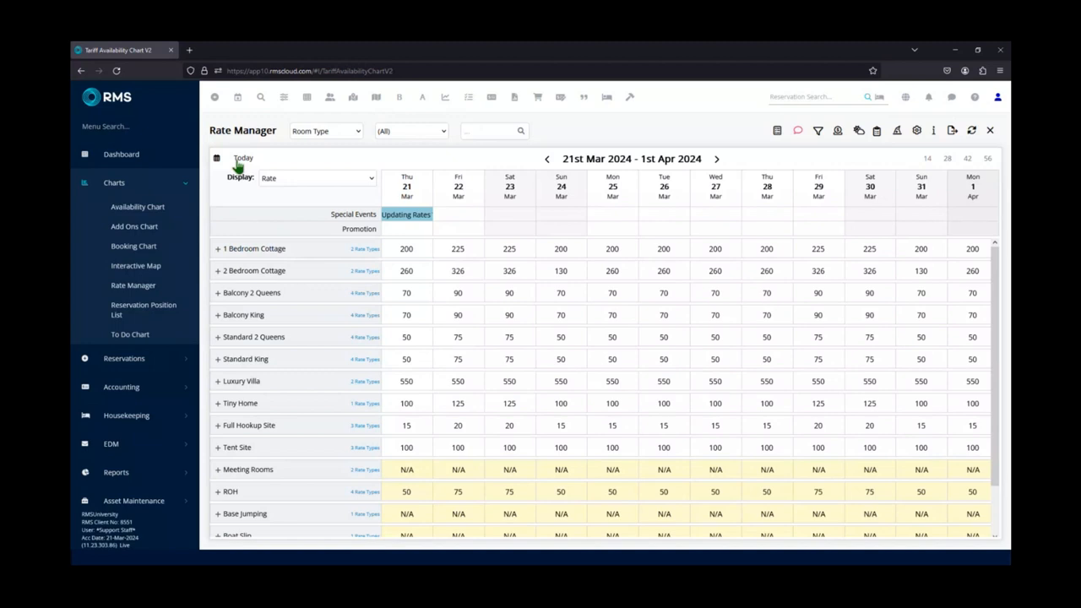
click(187, 101)
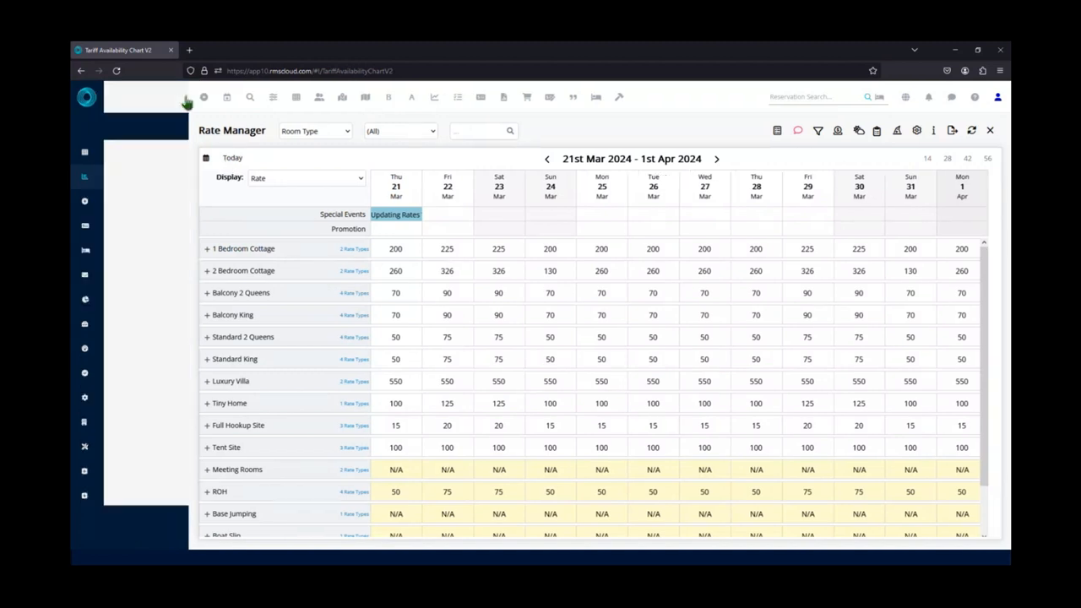
click(971, 132)
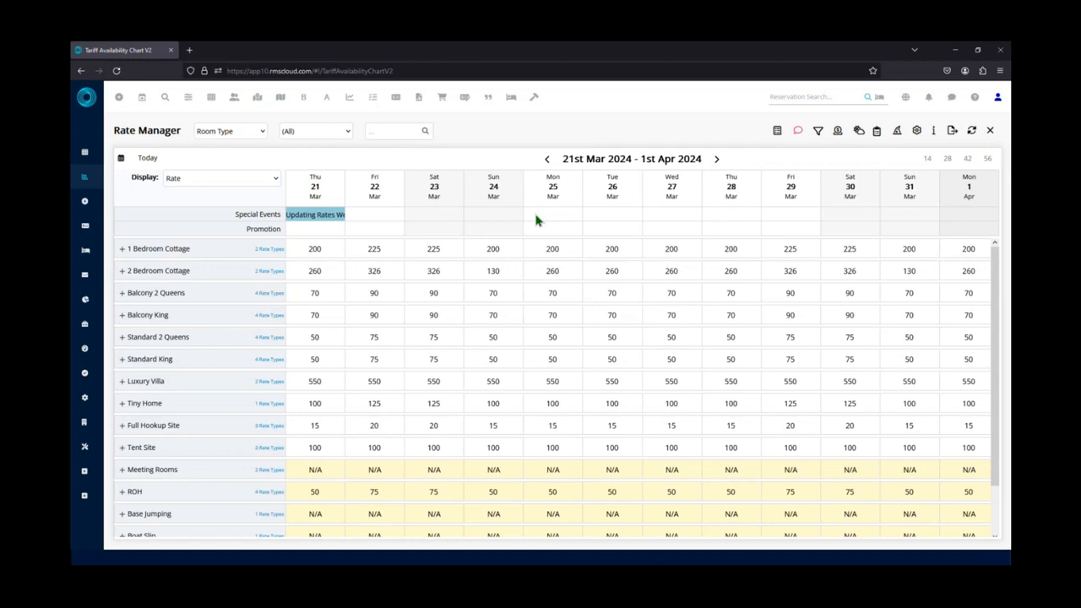
click(239, 134)
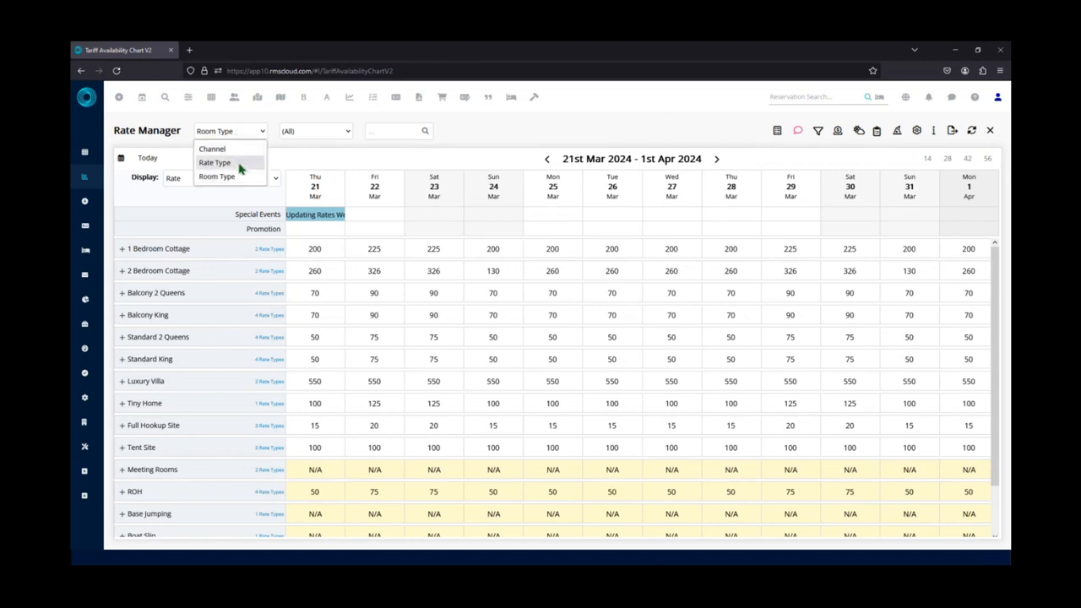
click(294, 164)
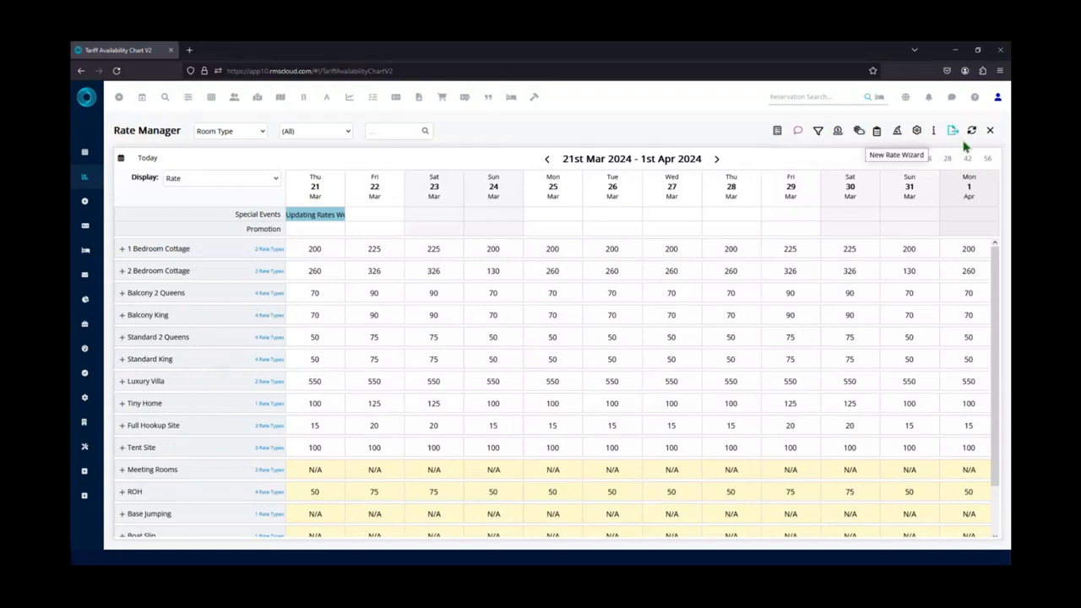
click(838, 132)
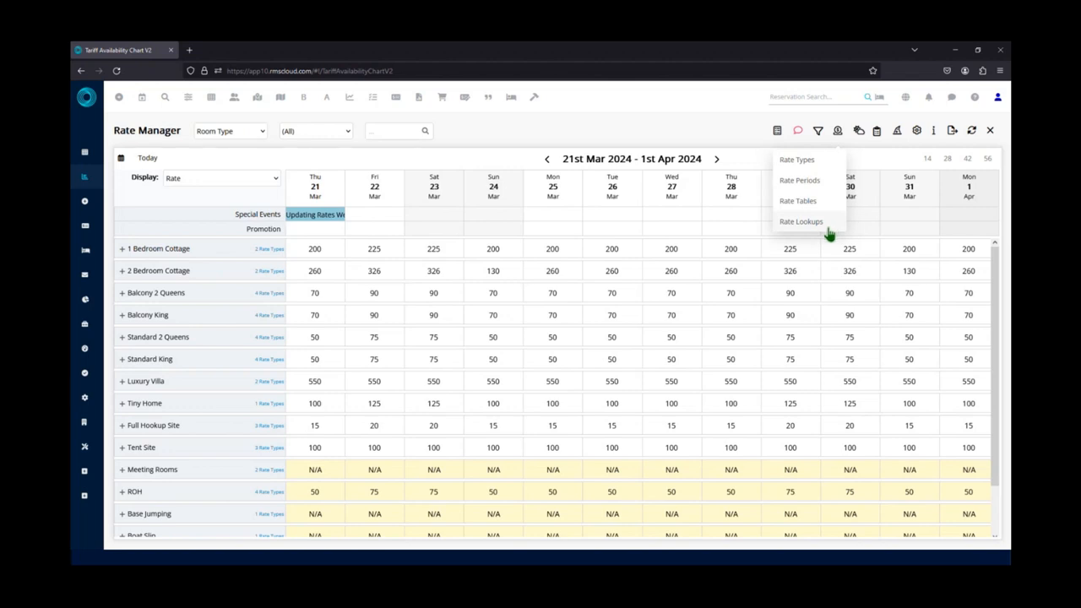
click(495, 164)
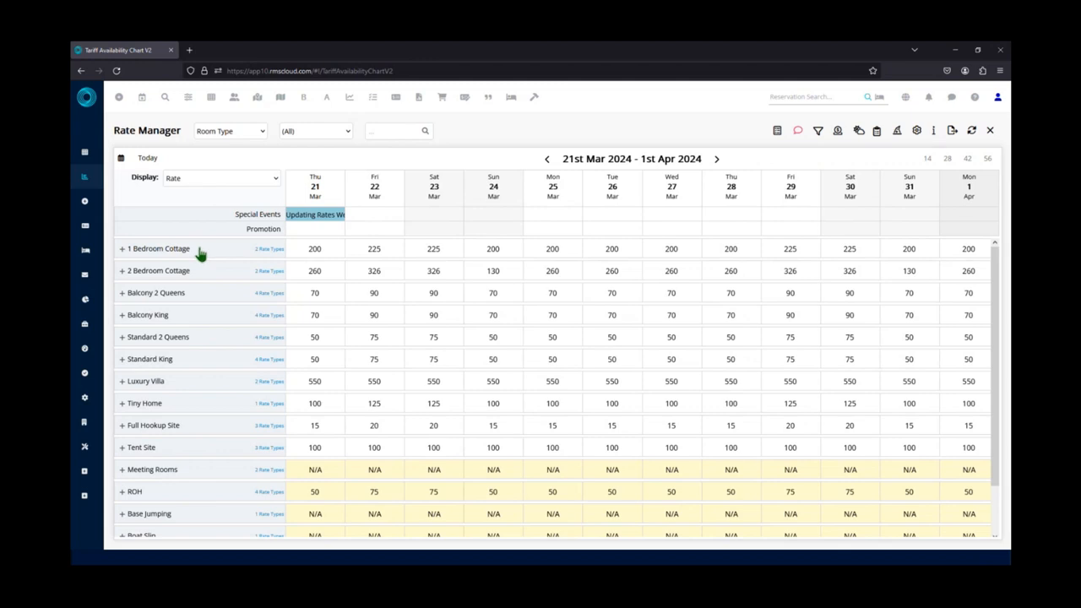
Launch the New Rate Wizard from the Best Available rate of the 1 Bedroom Cottage room type.
click(122, 249)
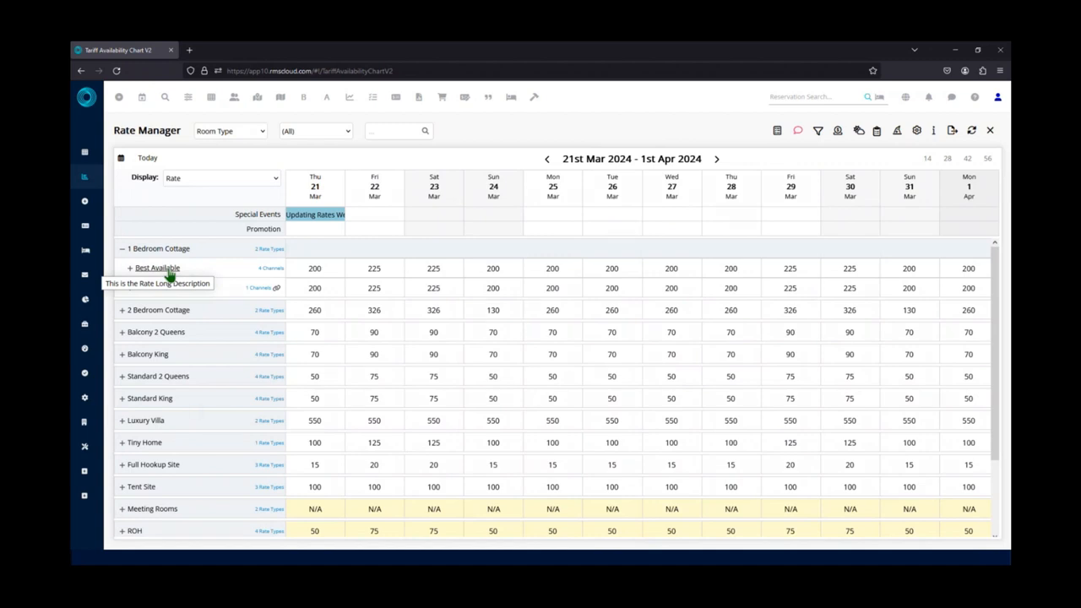
click(168, 270)
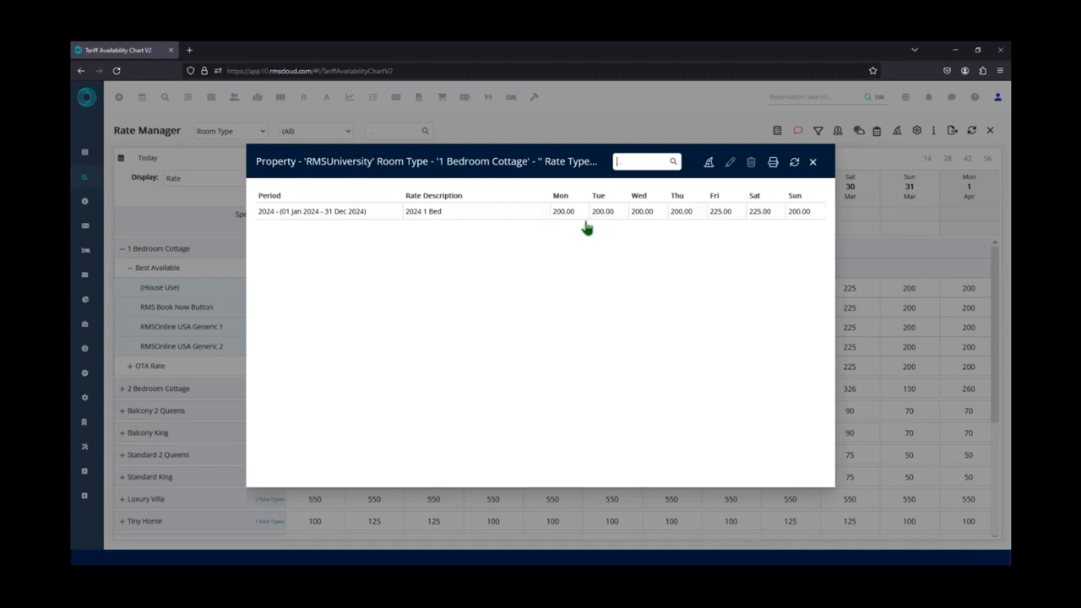
click(709, 164)
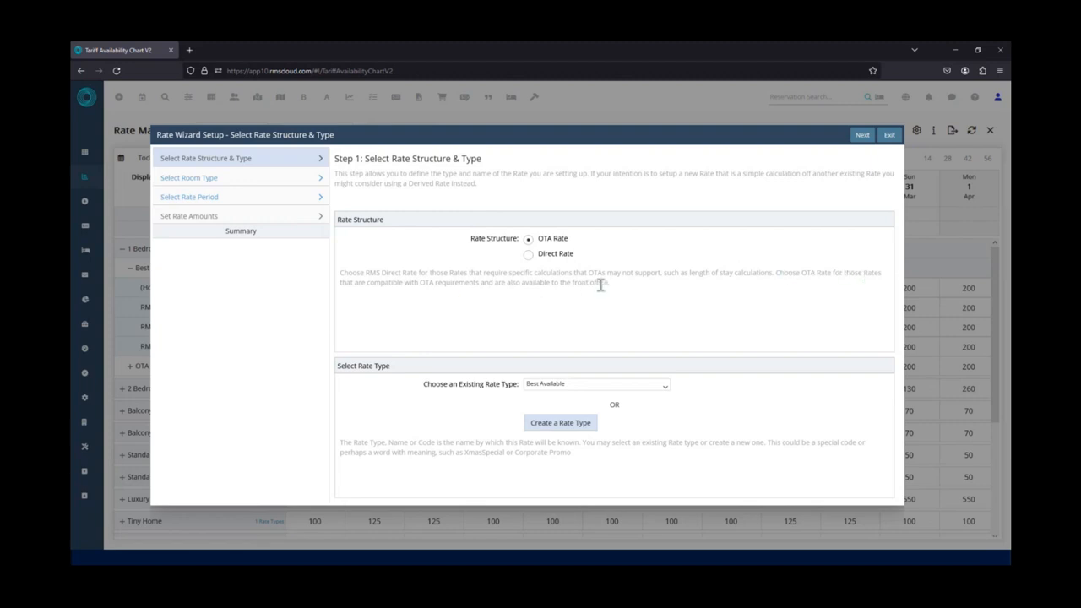
Accept the OTA Rate structure with the existing Best Available rate type and proceed to room type selection.
drag(504, 284, 607, 282)
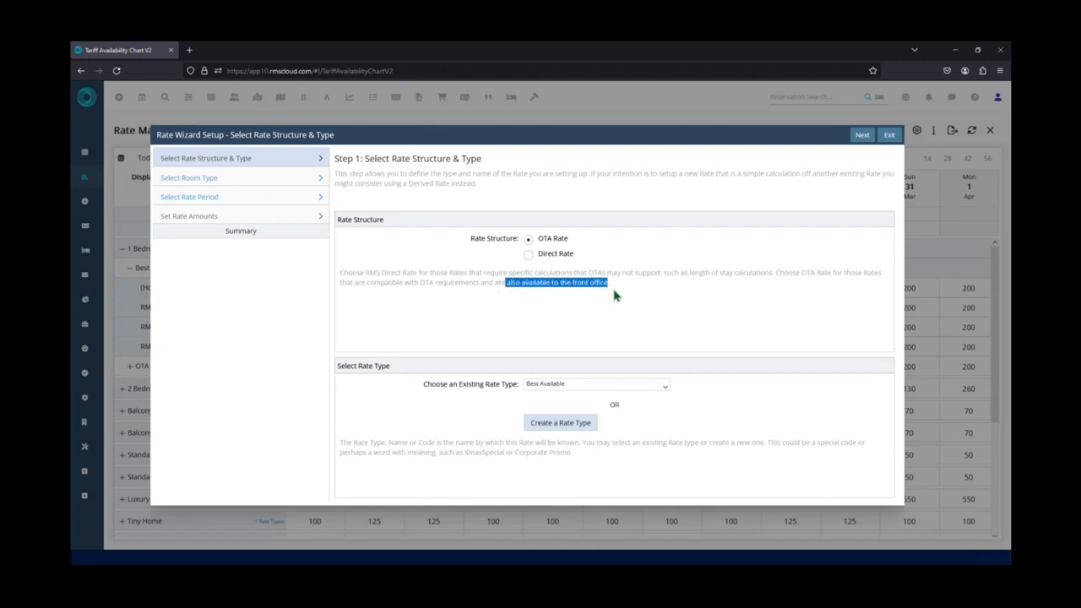
click(617, 313)
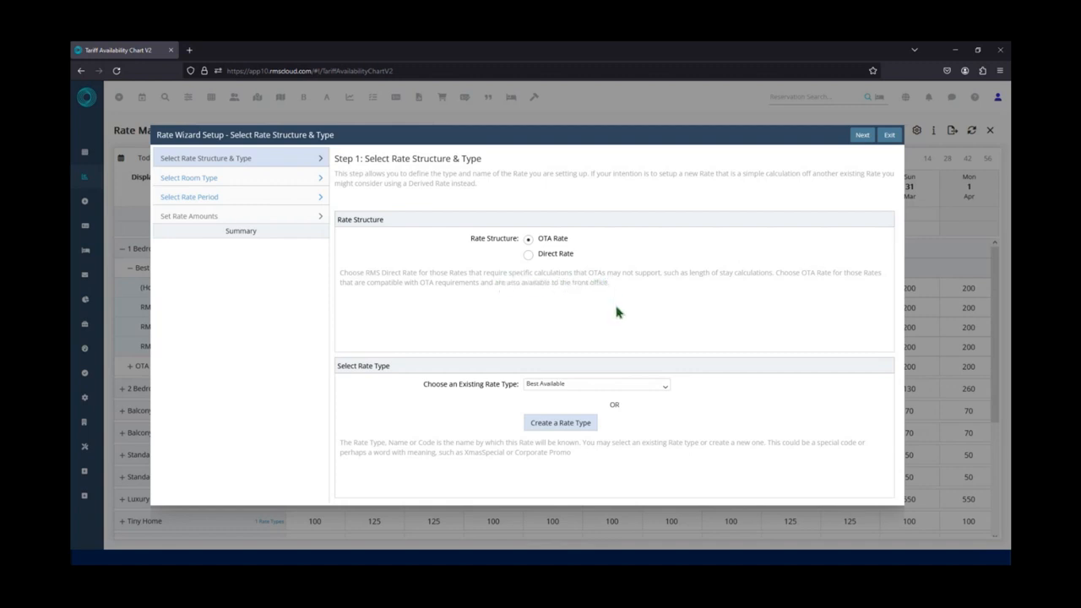
click(666, 391)
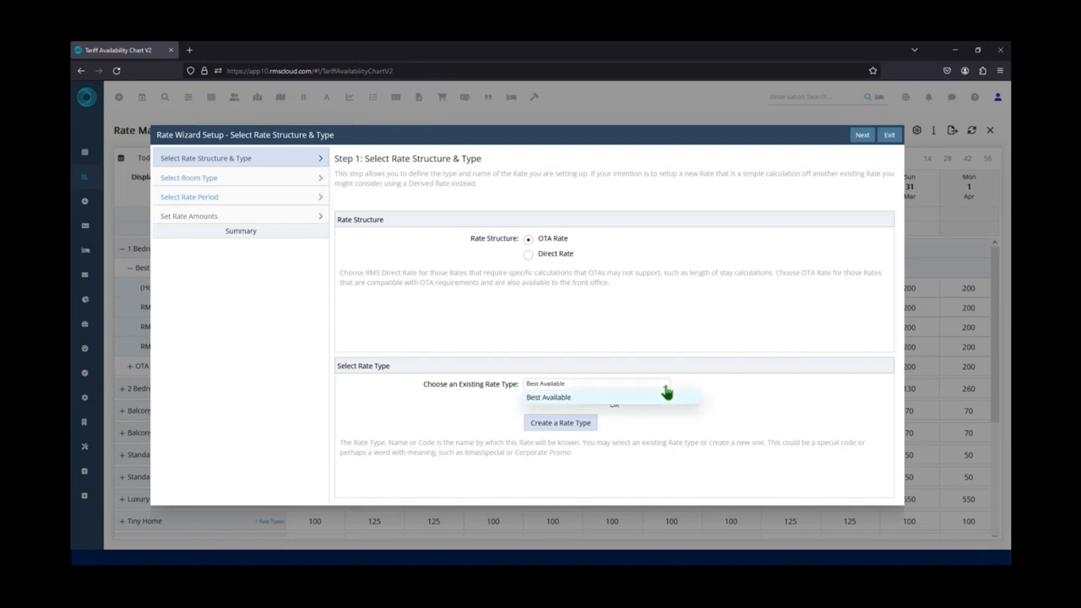
click(666, 391)
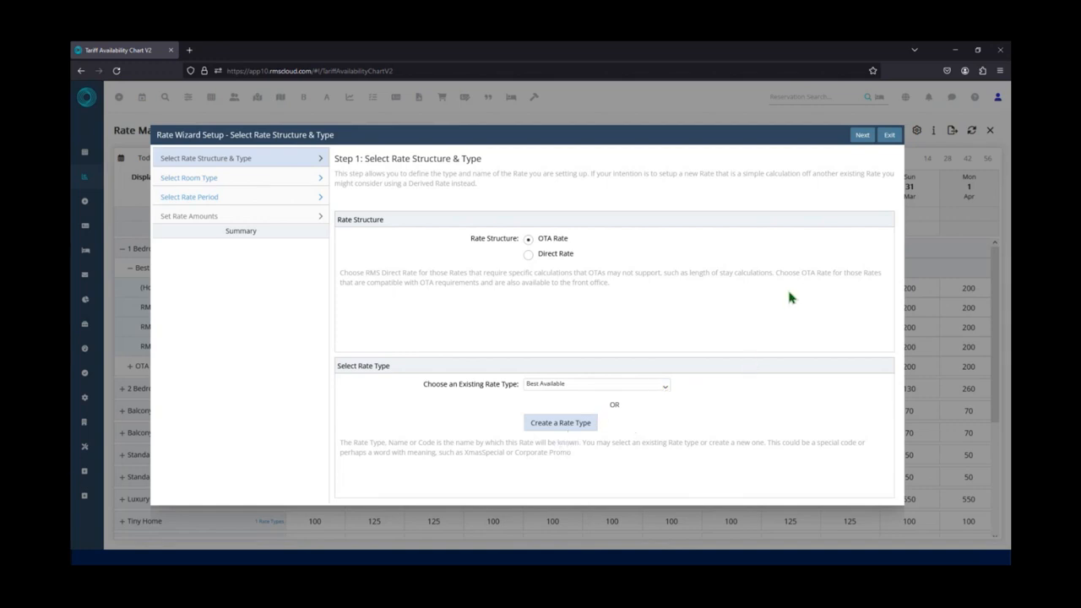
click(862, 144)
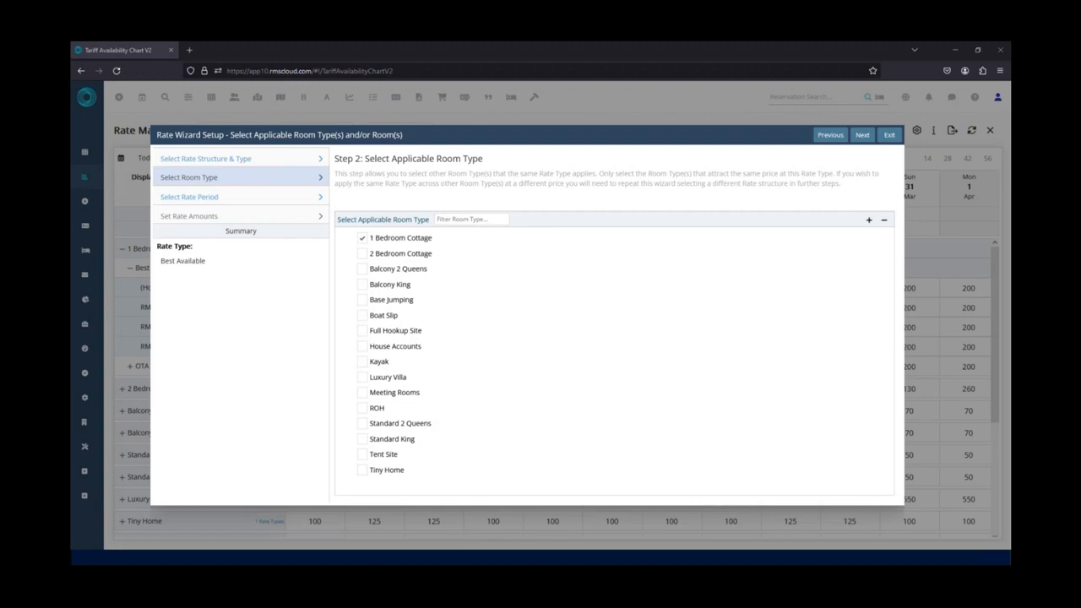
Apply the rate to the 1 Bedroom Cottage room type only and proceed to rate period selection.
click(363, 254)
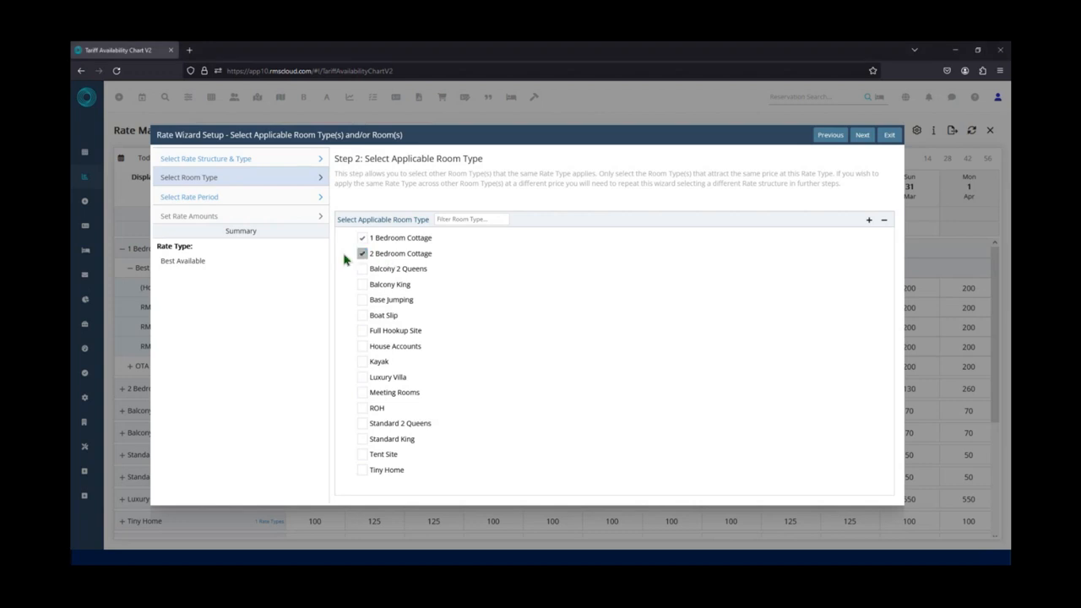
click(363, 256)
click(864, 136)
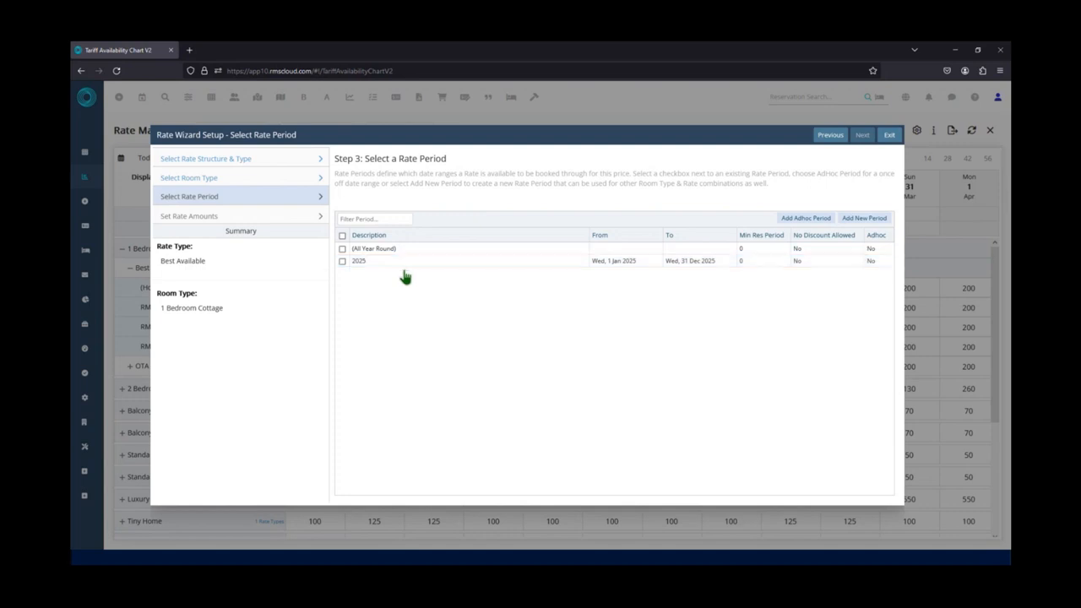
Start adding a new rate period with the description "2024 Summer".
click(342, 262)
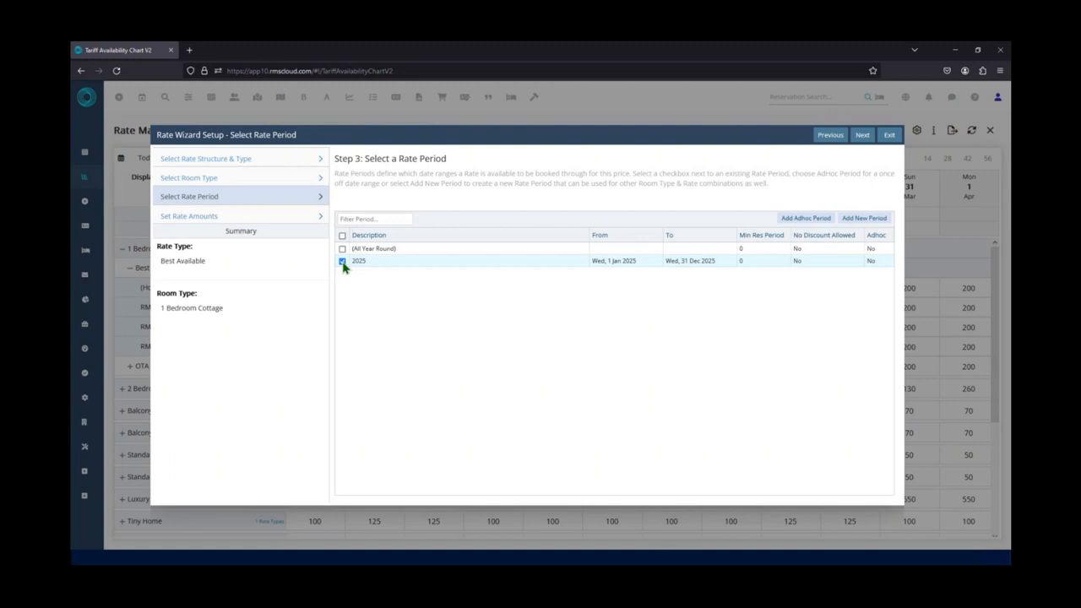
click(342, 262)
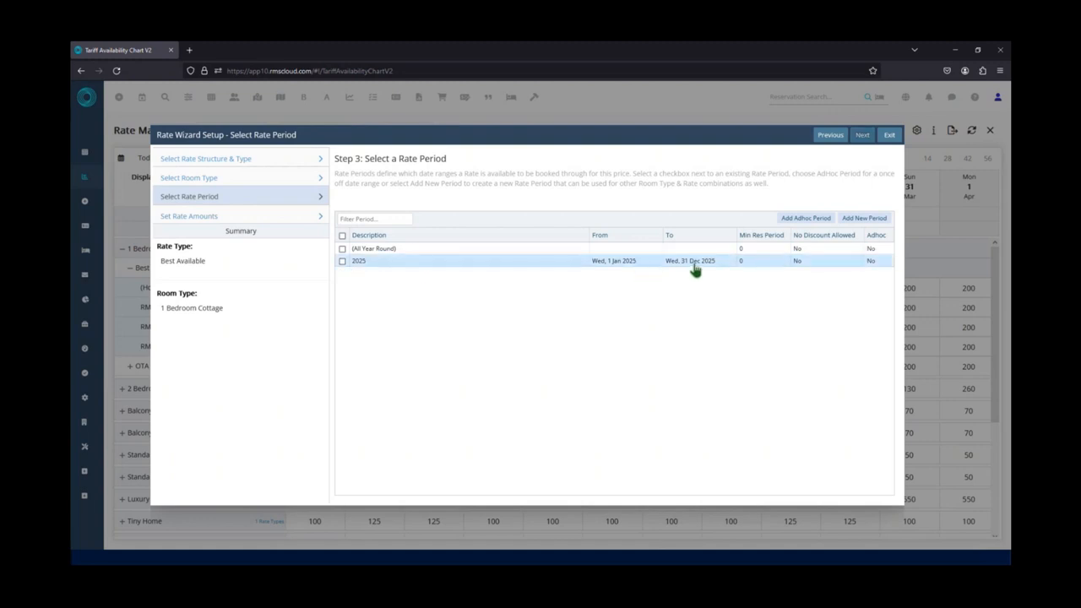
click(856, 220)
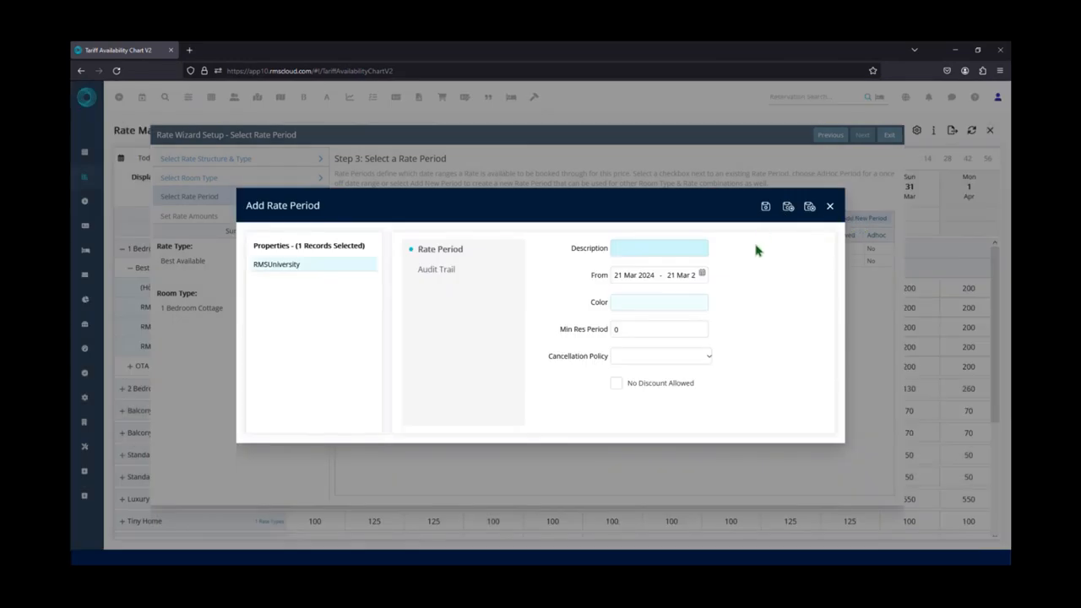
text(2024 Summer)
Set the new rate period's date range from 31 May 2024 to 1 Sep 2024.
click(689, 277)
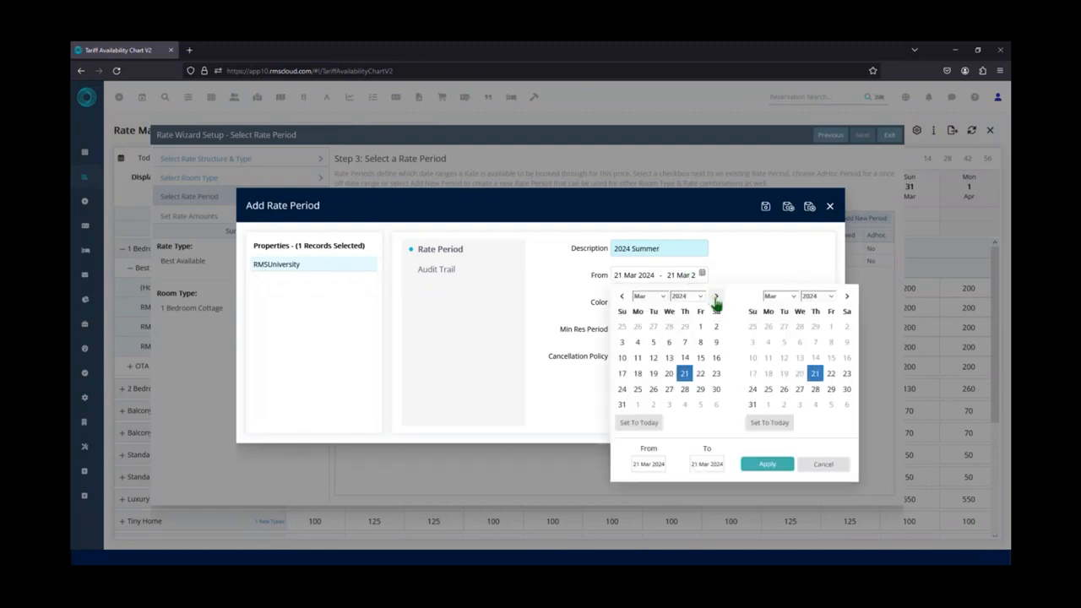
click(716, 297)
click(717, 299)
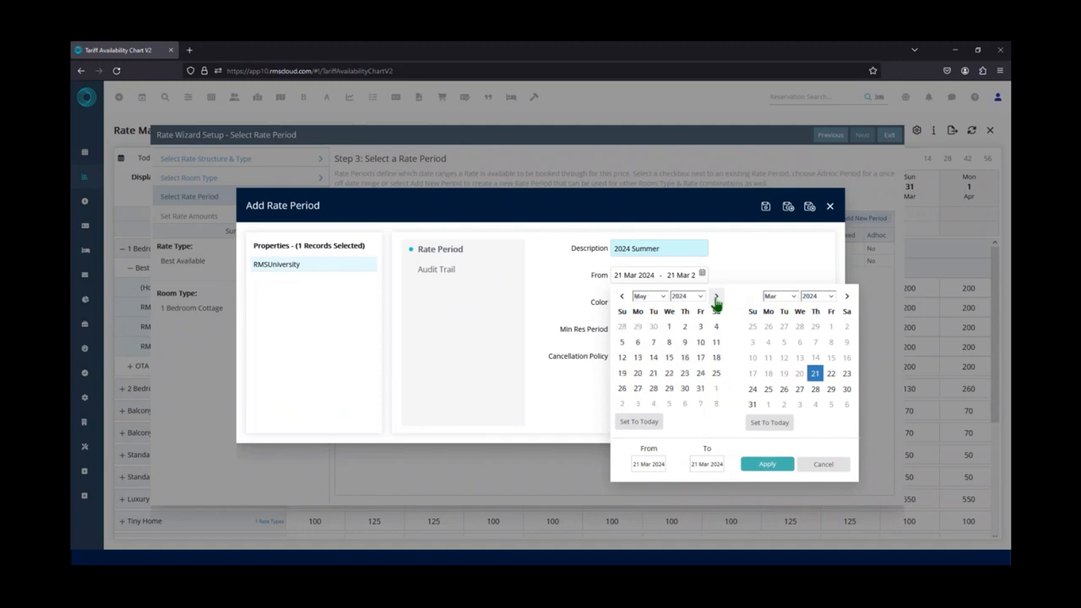
click(701, 390)
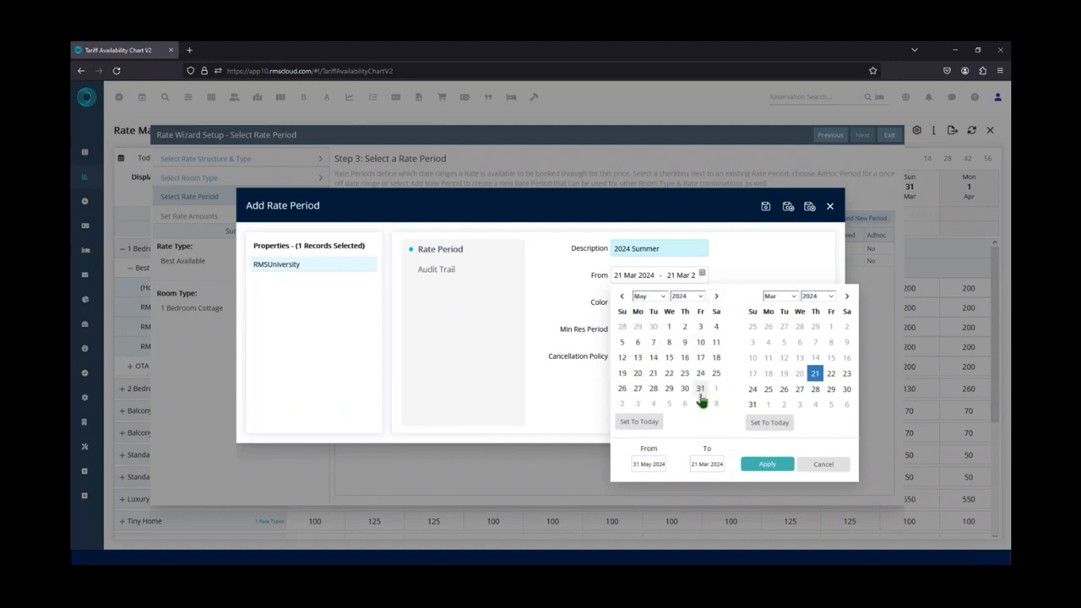
click(701, 396)
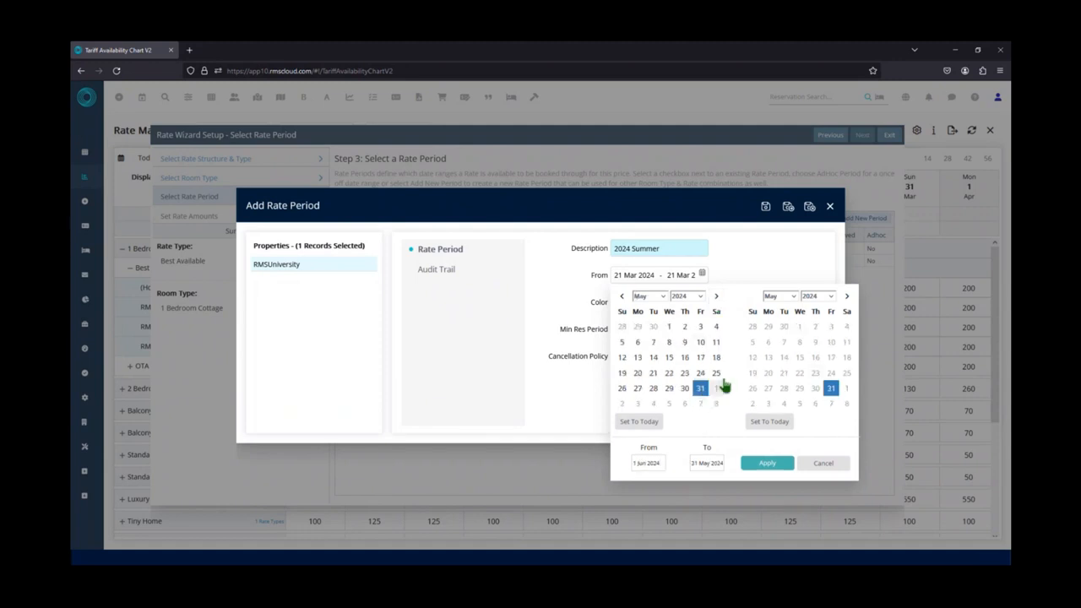
click(846, 300)
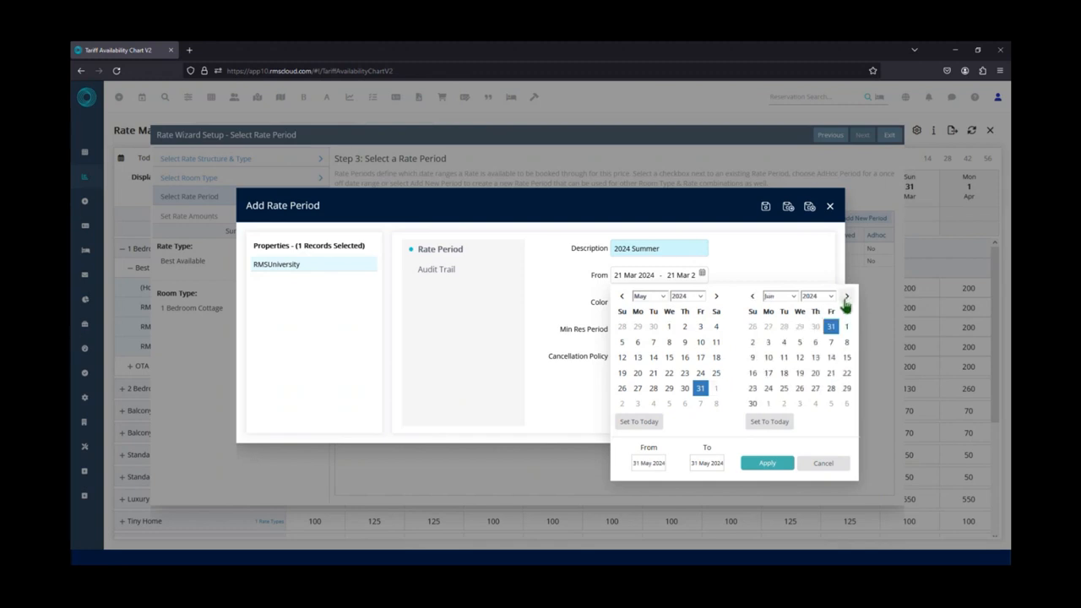
click(846, 300)
click(846, 300)
click(847, 300)
click(753, 346)
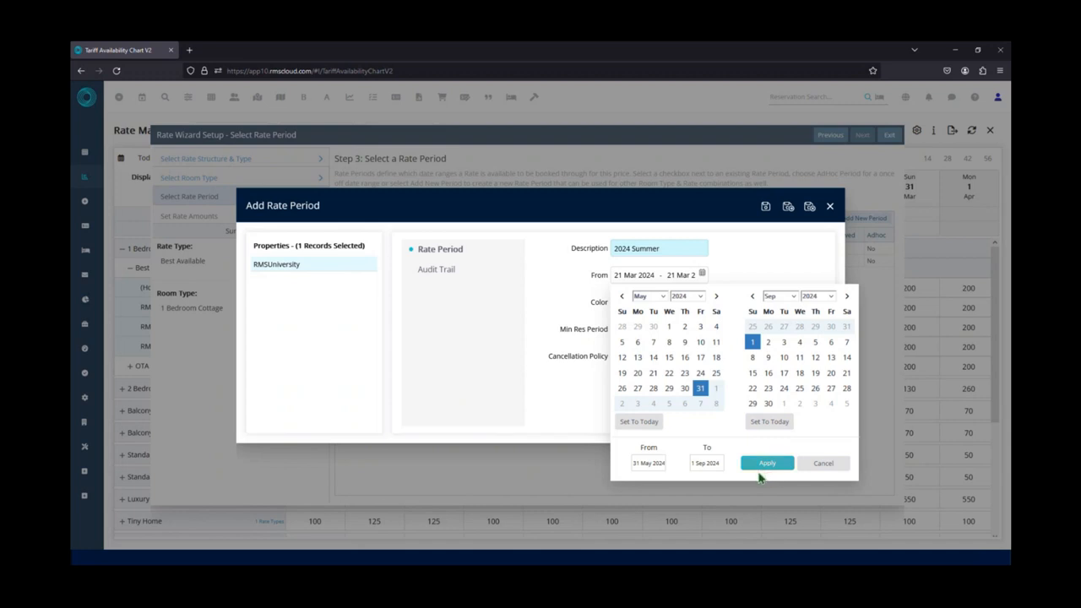
click(753, 473)
click(752, 470)
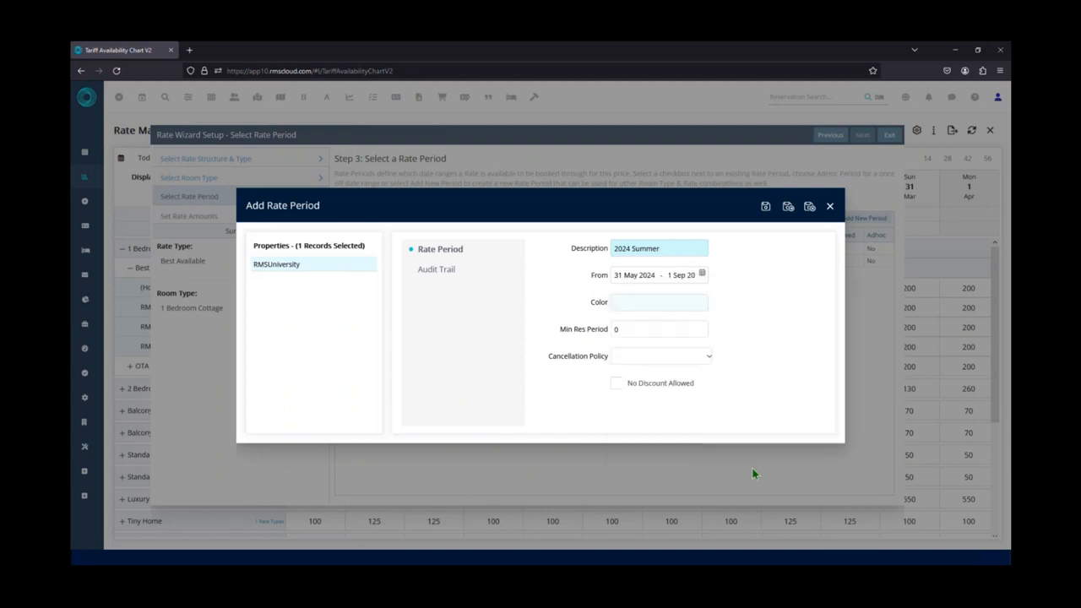
click(676, 304)
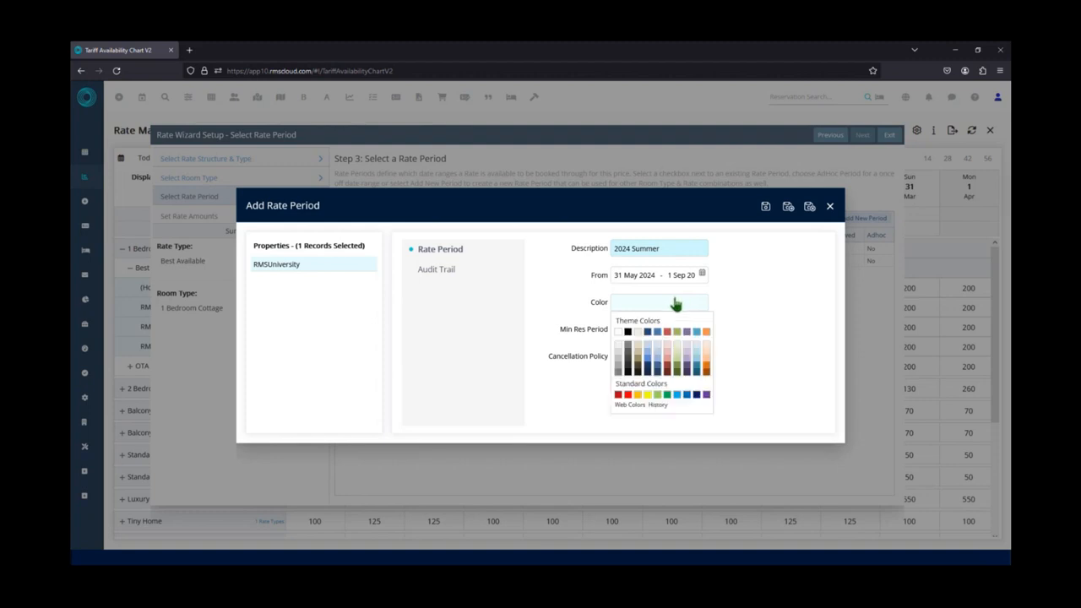
click(735, 343)
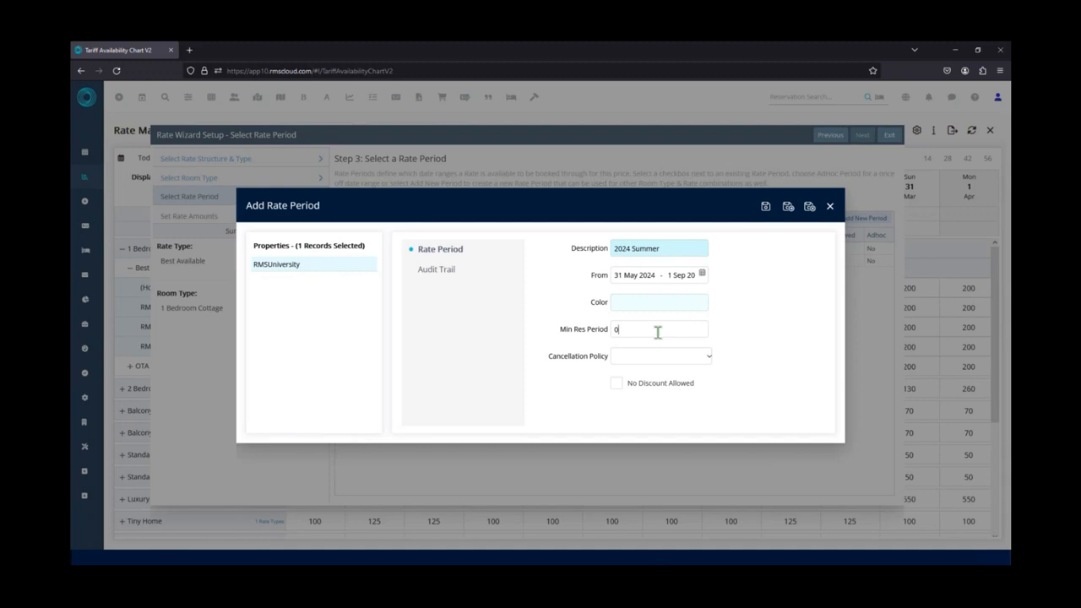
double_click(615, 330)
text(2)
drag(629, 333, 593, 332)
text(0)
click(710, 370)
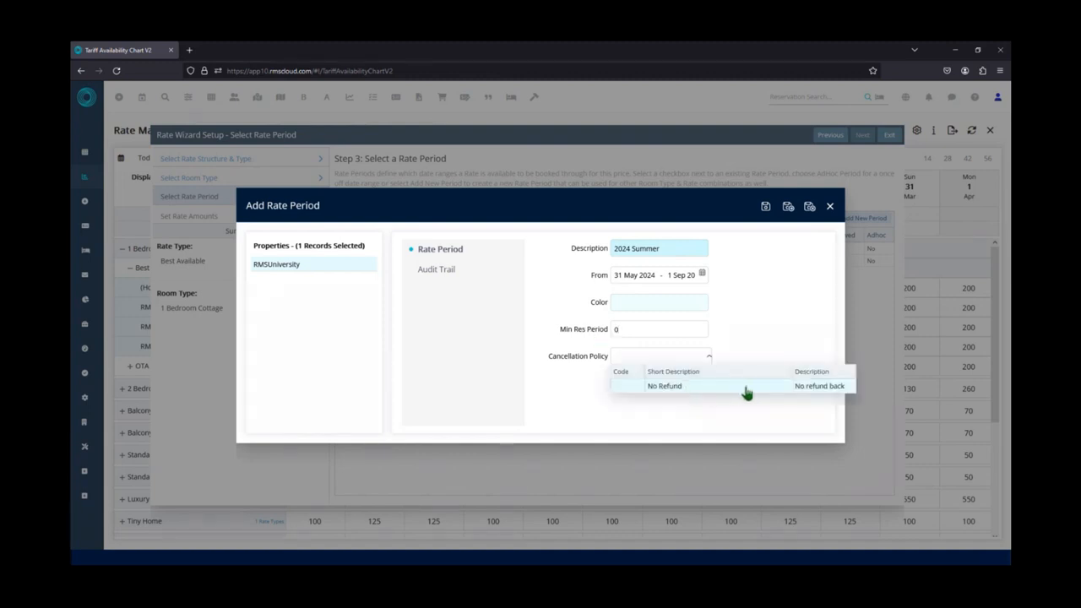
click(749, 353)
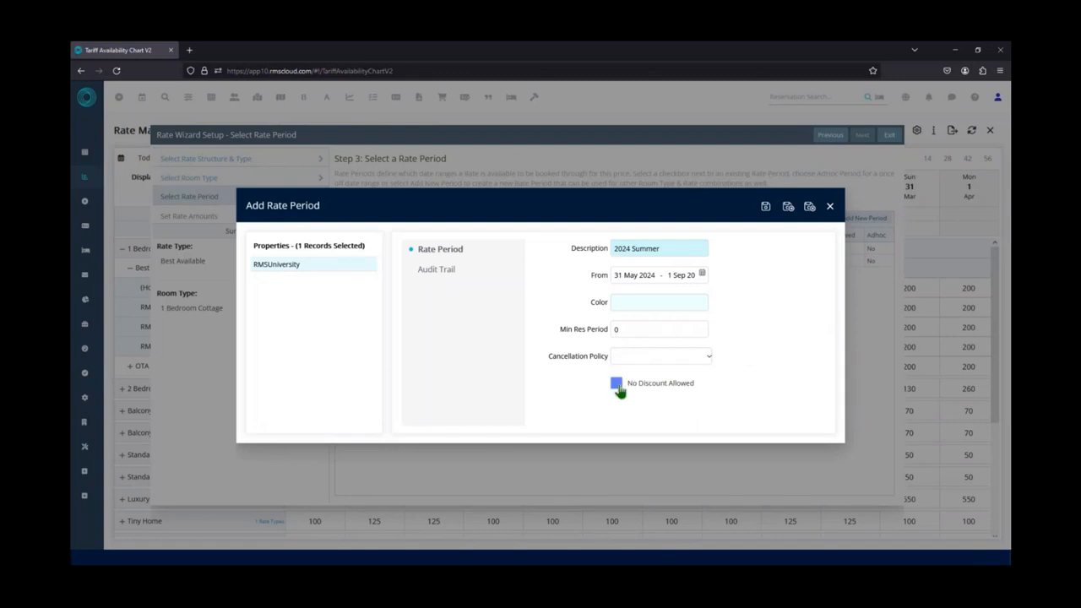
Save the new rate period, select 2024 Summer for this rate, and proceed to setting rate amounts.
click(809, 209)
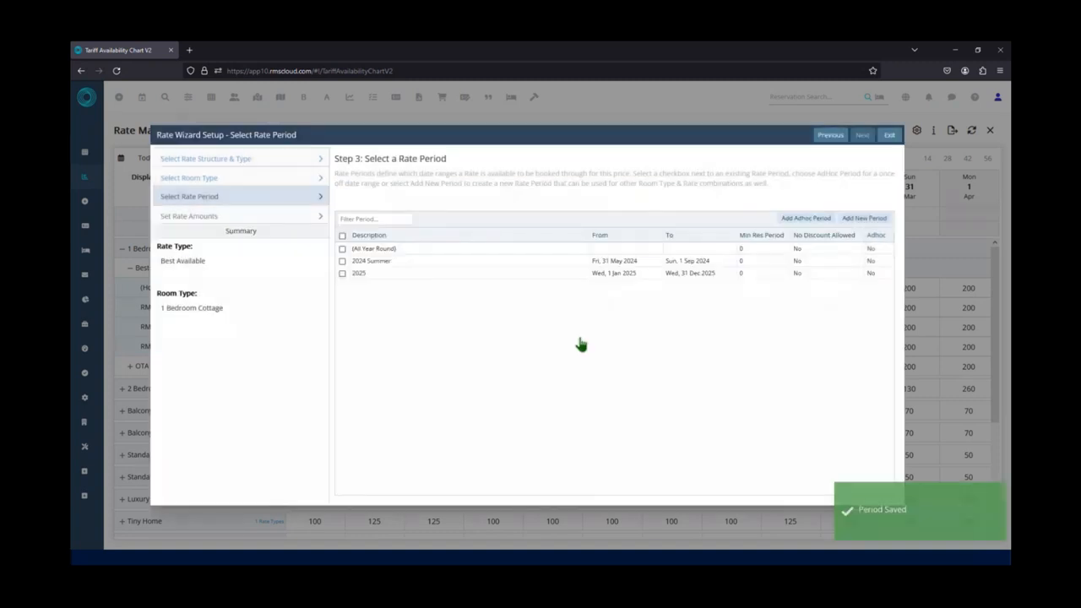
click(342, 262)
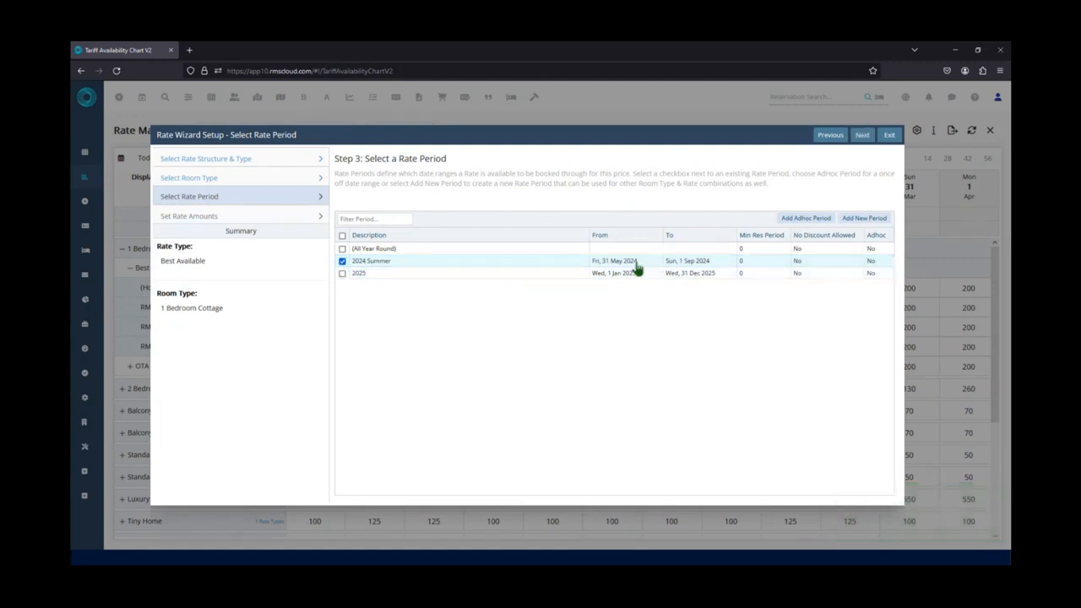
click(862, 137)
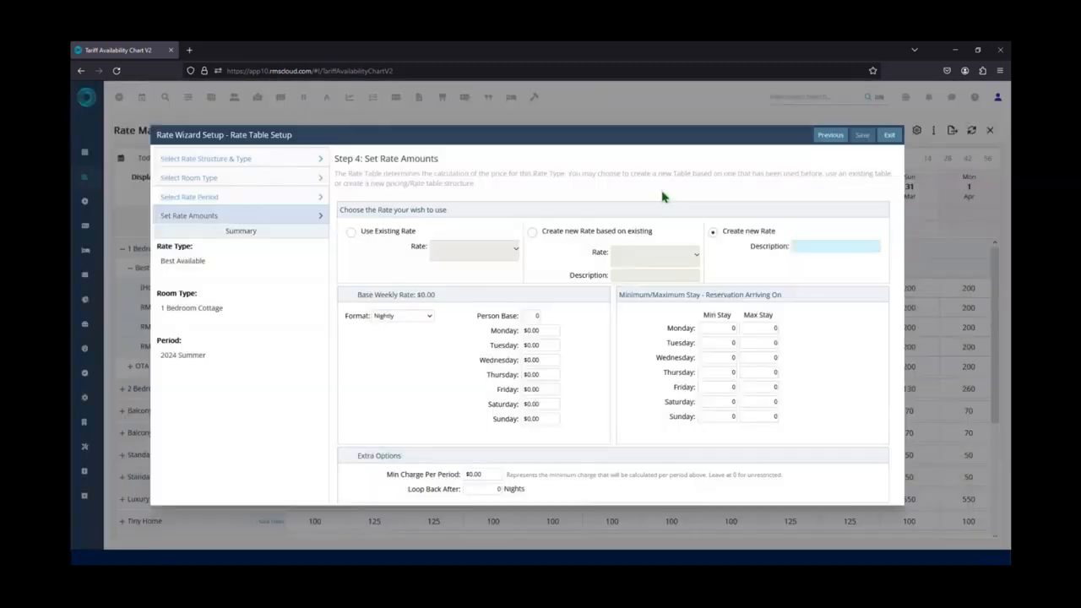
Try using the existing 2024 1 Bed rate for this period and review its nightly amounts and minimum stays.
click(351, 233)
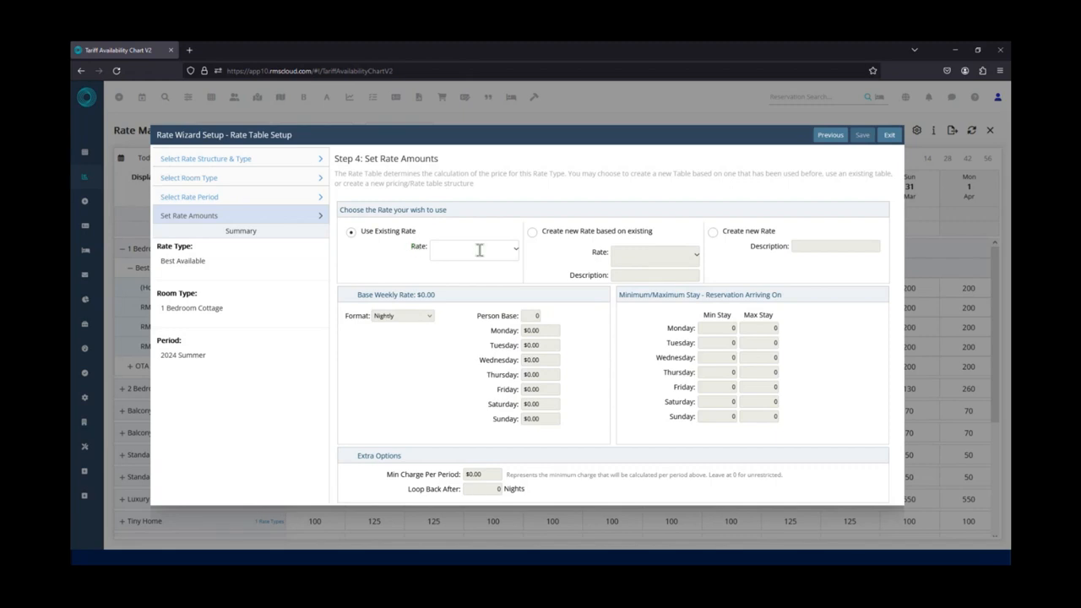
click(516, 250)
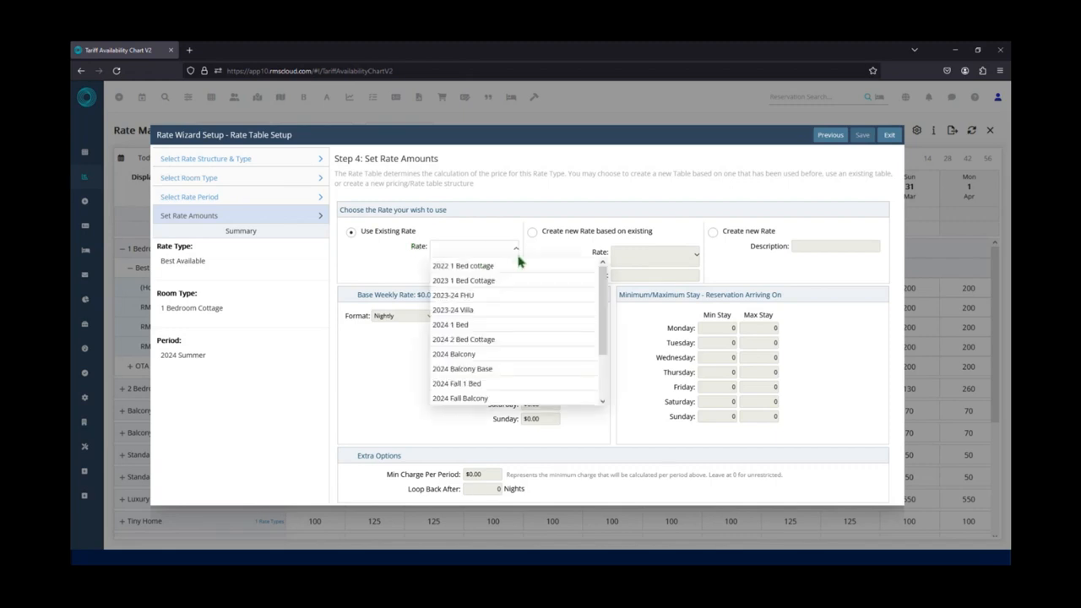
click(487, 327)
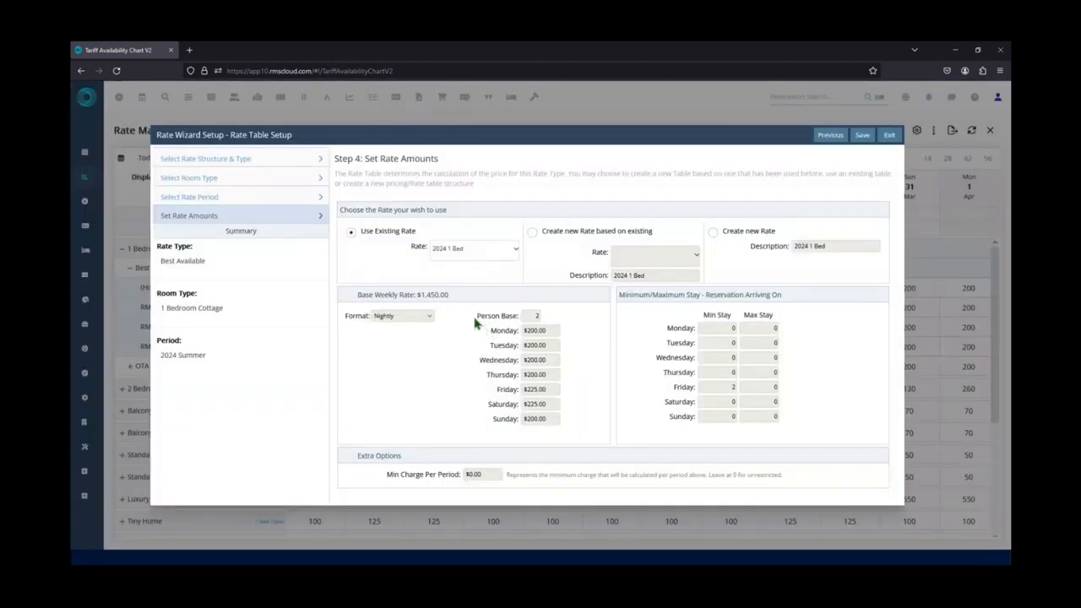
click(540, 360)
click(554, 381)
click(733, 388)
click(726, 388)
Create a new rate based on the existing 2024 1 Bed rate, with the description "2024 Summer 1 Bedroom".
click(531, 234)
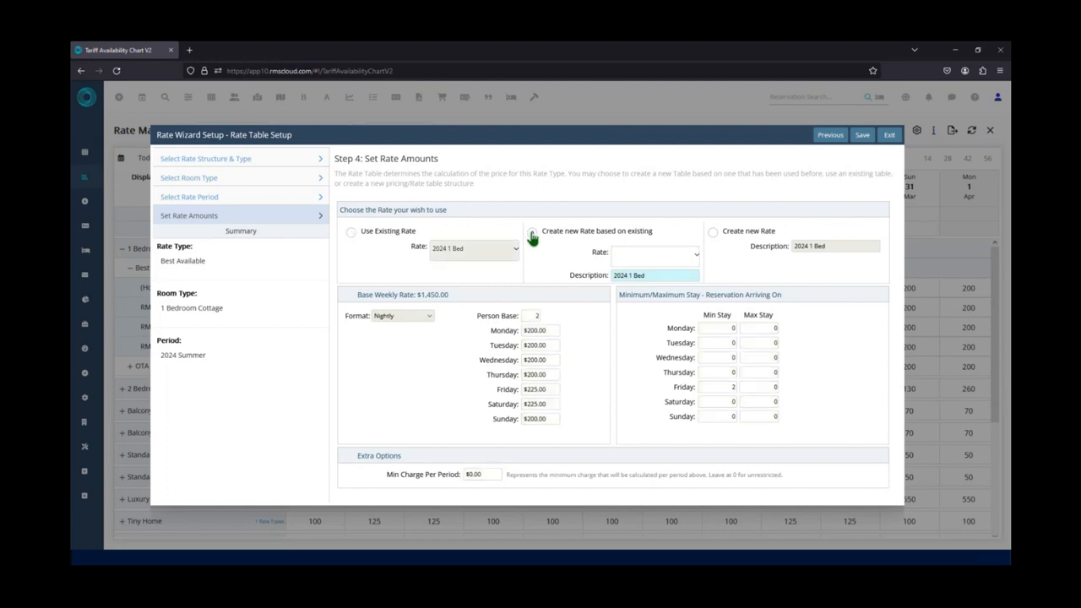
click(696, 255)
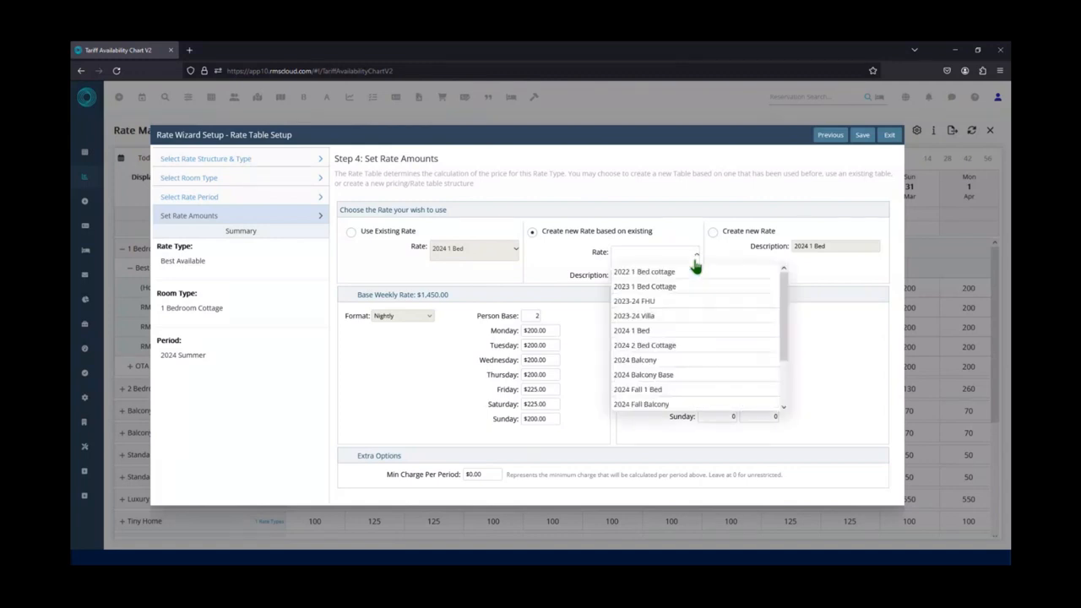
scroll(696, 309, down, 1)
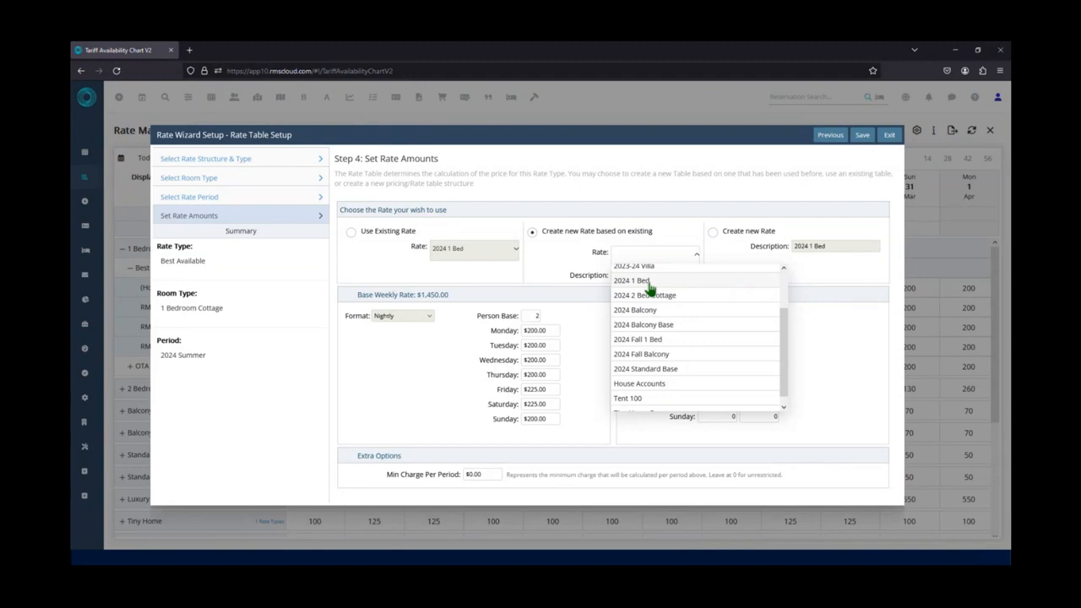
click(649, 285)
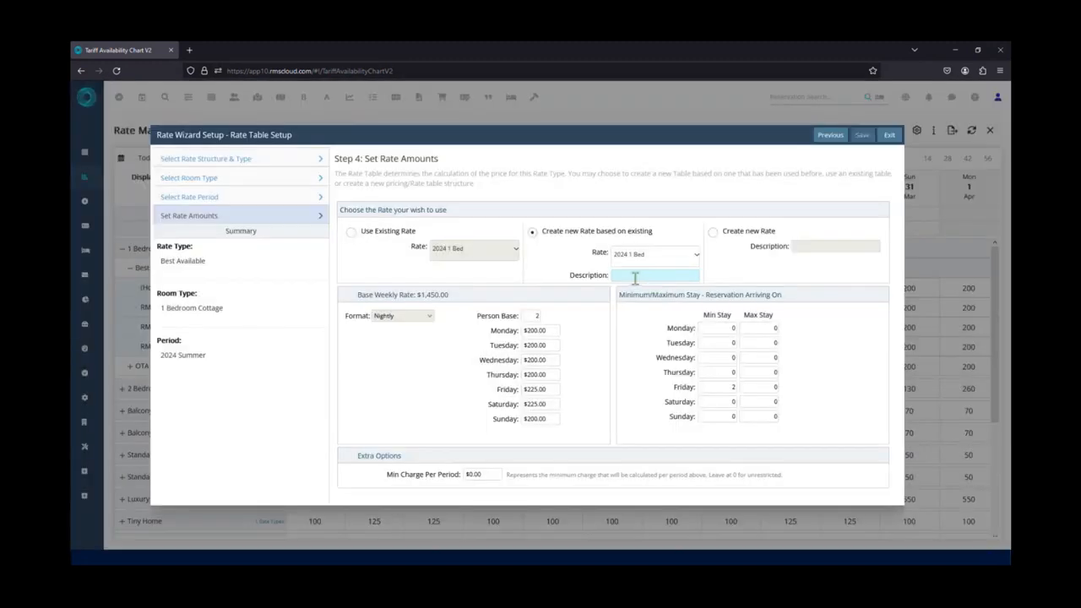
text(2024 Summ)
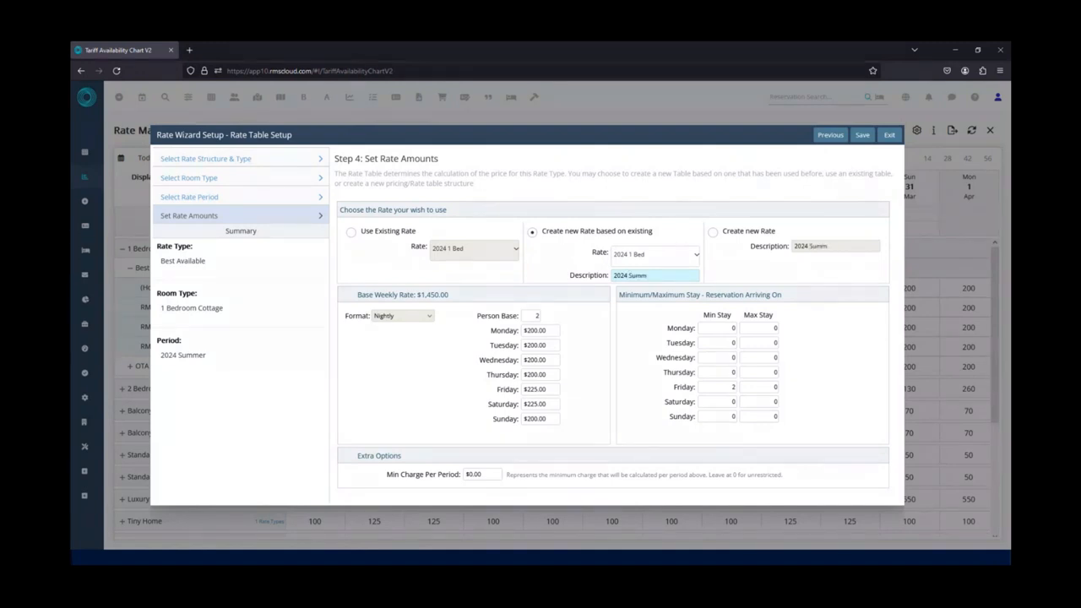
text(er 1 Bedroom)
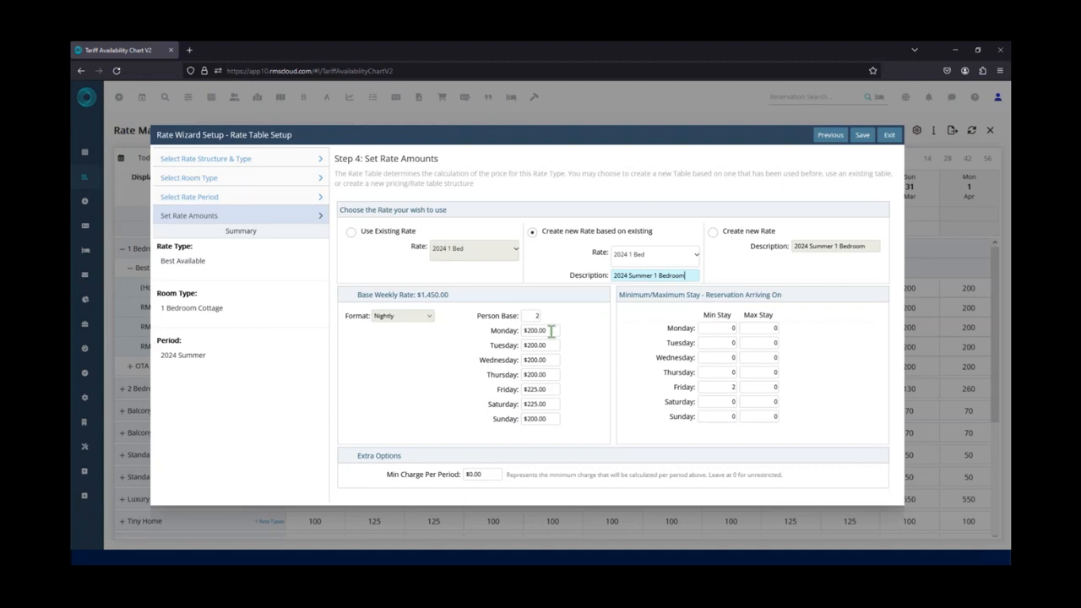
Set the new rate's base nightly amount to $225.00, starting from Monday.
drag(549, 332, 520, 332)
text(225.00)
key(Tab)
key(Tab)
key(Tab)
Set the Friday and Saturday nightly amounts to $275.00 and save the rate.
click(535, 389)
text(275.00)
key(Tab)
text(275.00)
key(Tab)
click(863, 137)
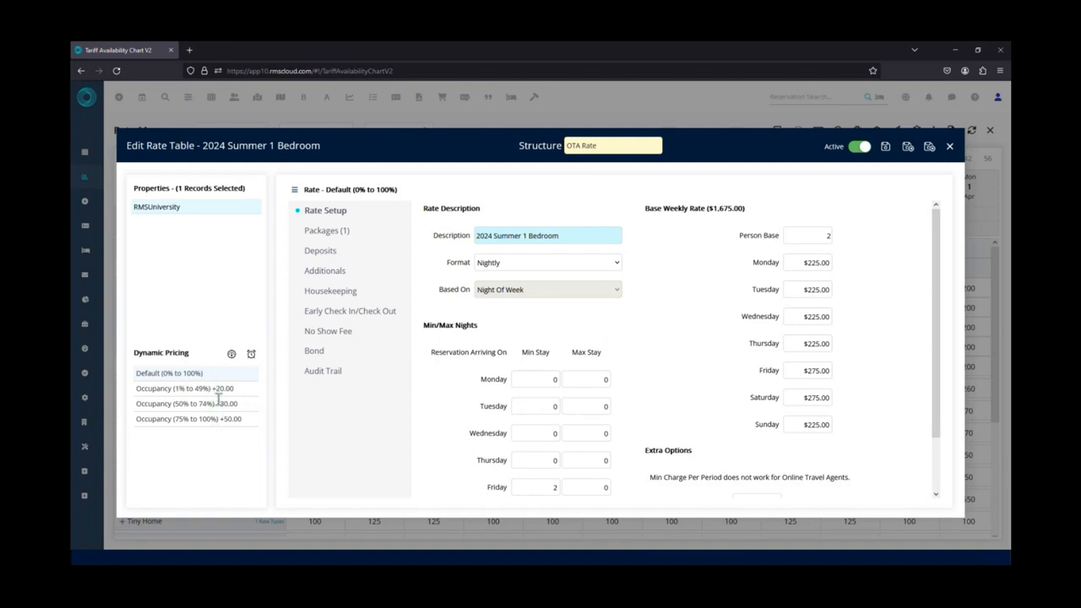
Check the rate's deposit settings, then set the minimum stay for Saturday arrivals to 2 nights in the rate setup.
click(336, 253)
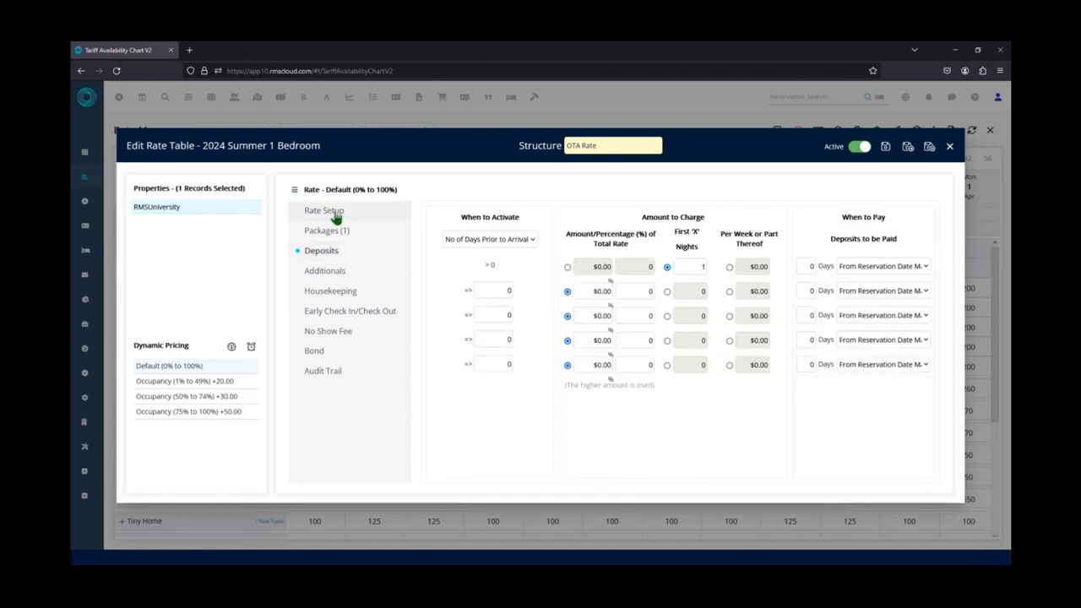
click(335, 217)
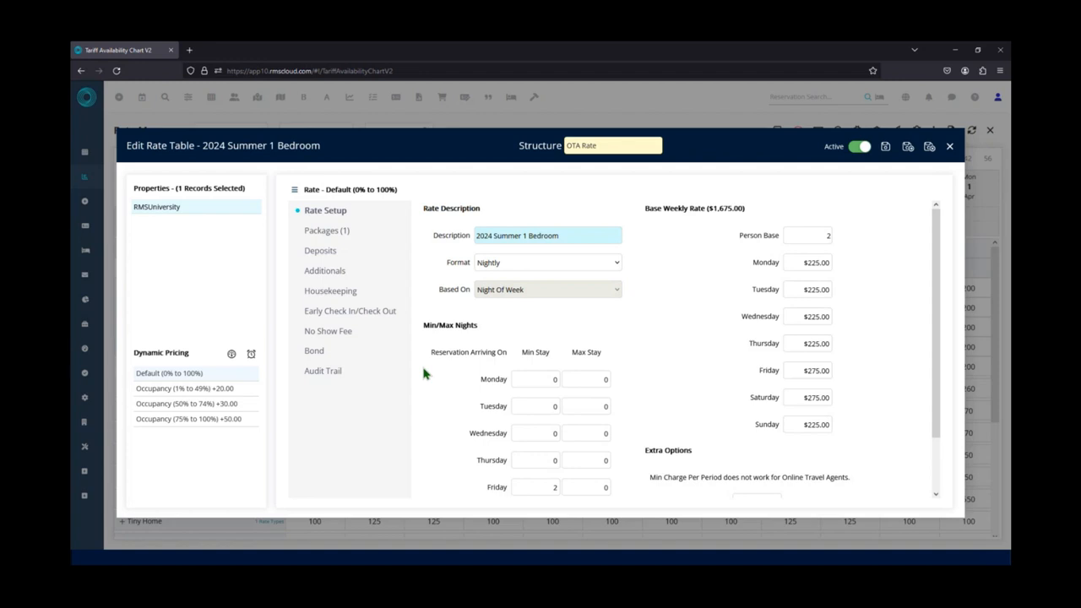
scroll(466, 381, down, 2)
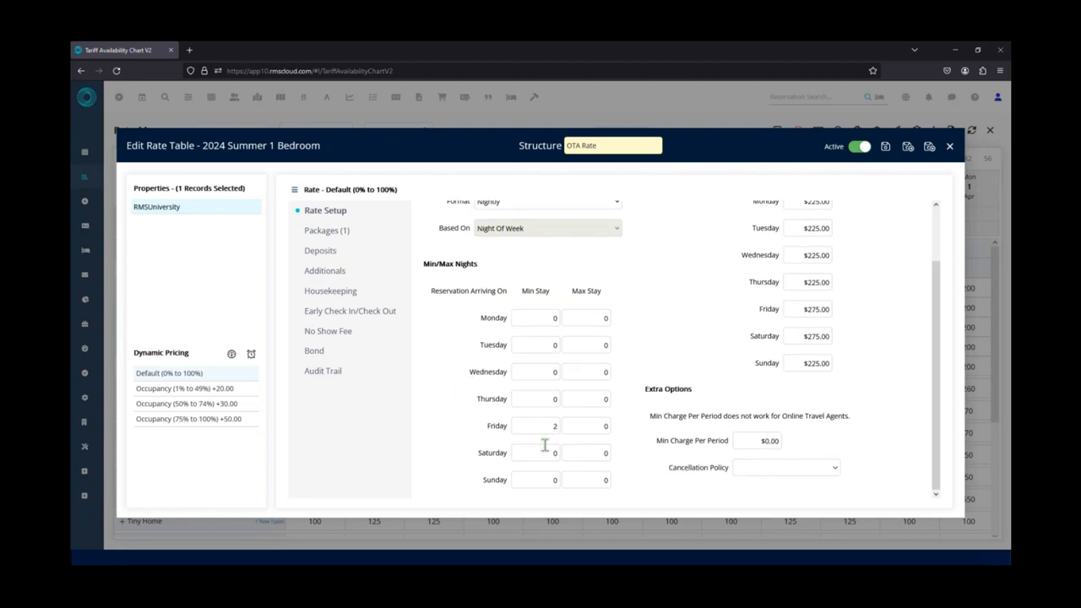
click(570, 454)
text(2)
drag(551, 456, 565, 456)
scroll(463, 431, up, 1)
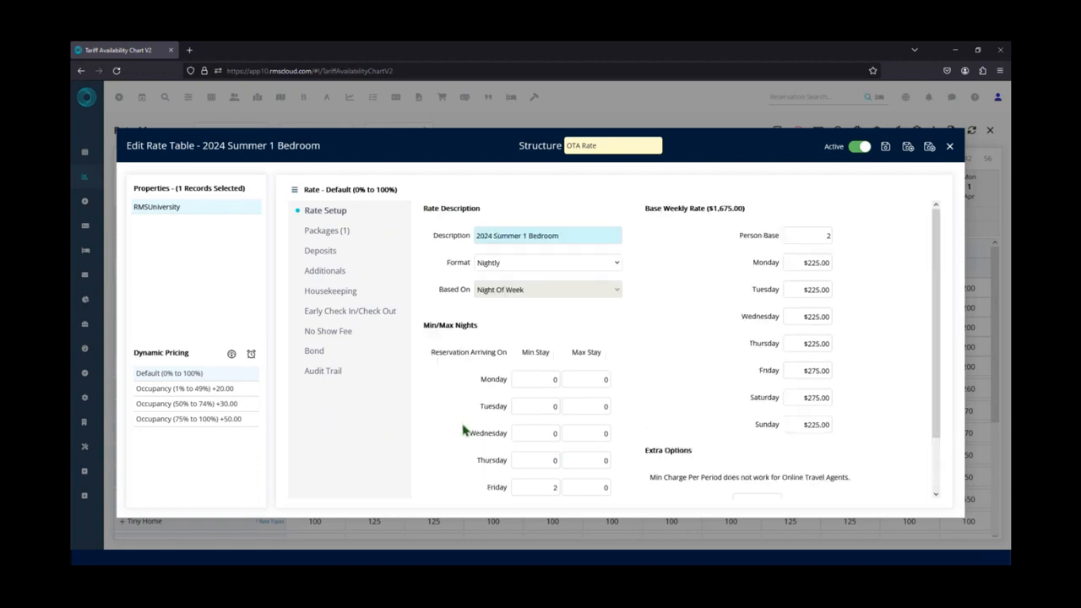
Review the rate table's packages, deposits and additionals, then save it and exit.
click(334, 235)
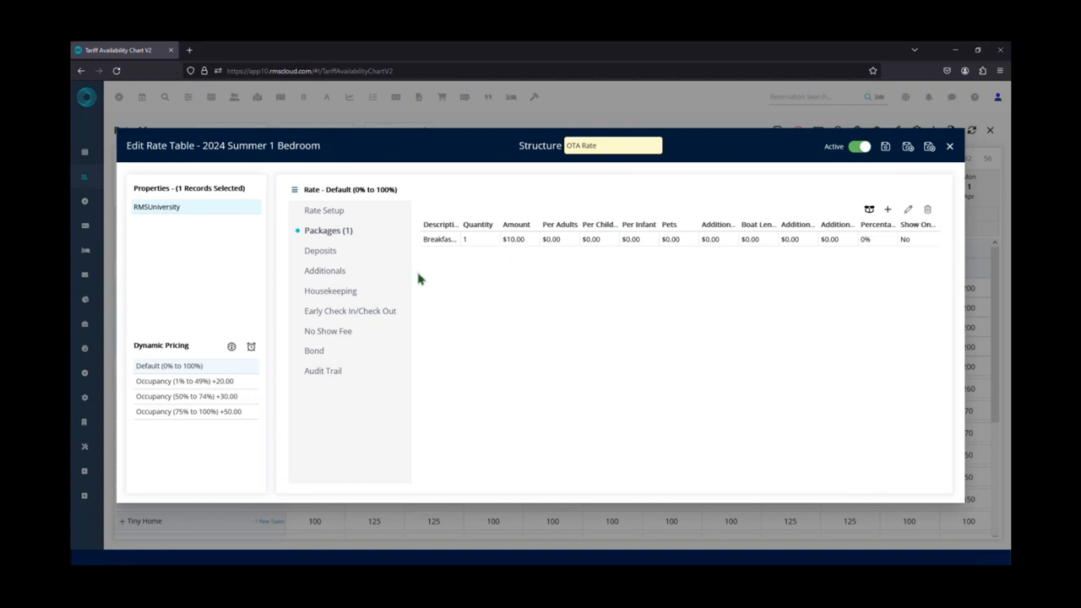
click(356, 256)
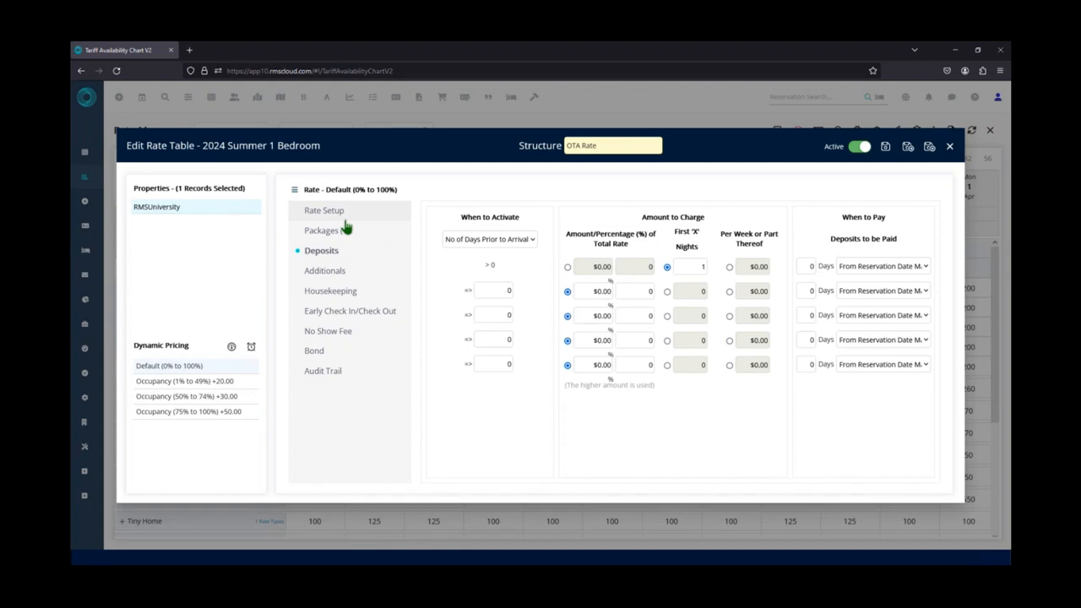
click(325, 275)
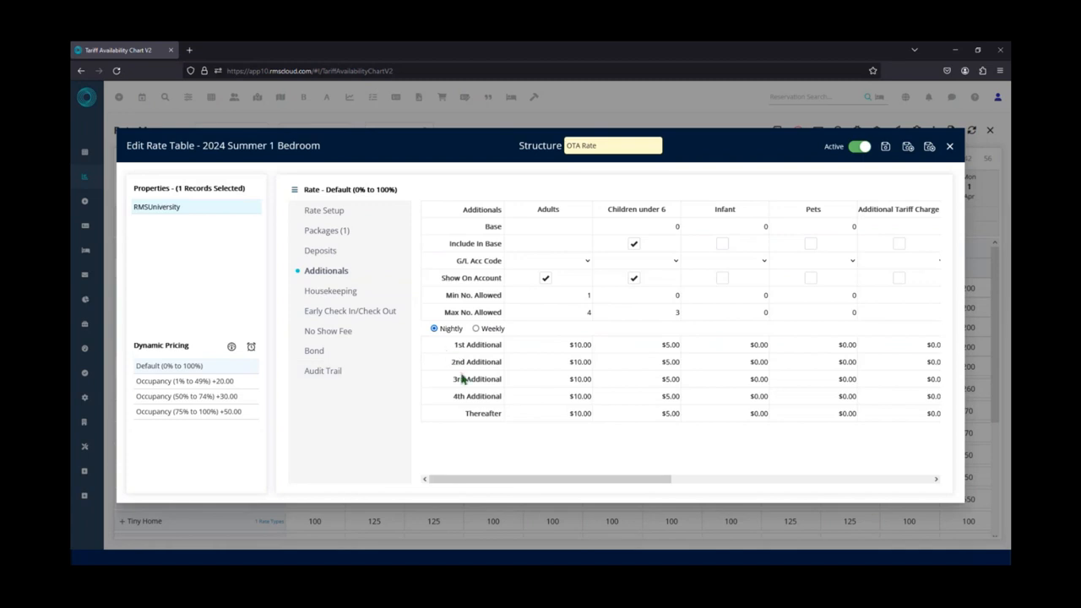
click(930, 148)
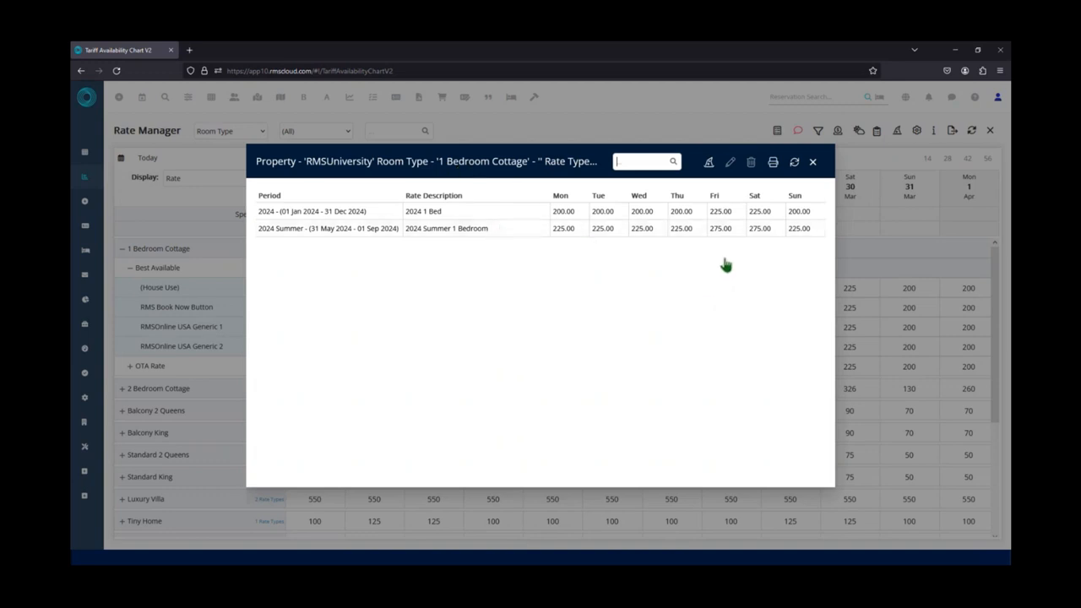
Close the 1 Bedroom Cottage rate list and start a new rate with the Rate Wizard.
click(813, 163)
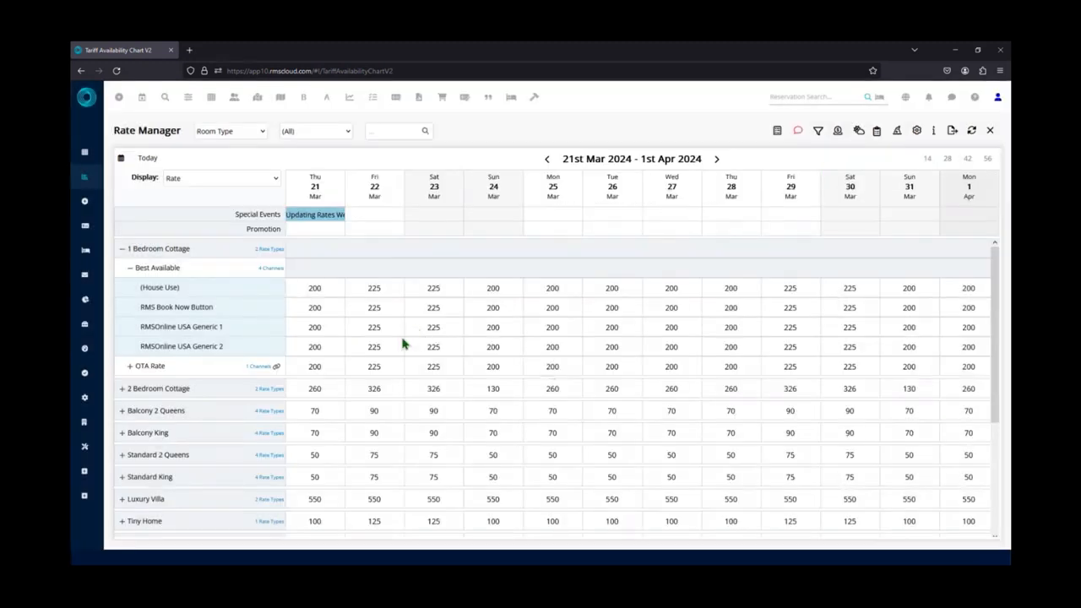
click(898, 133)
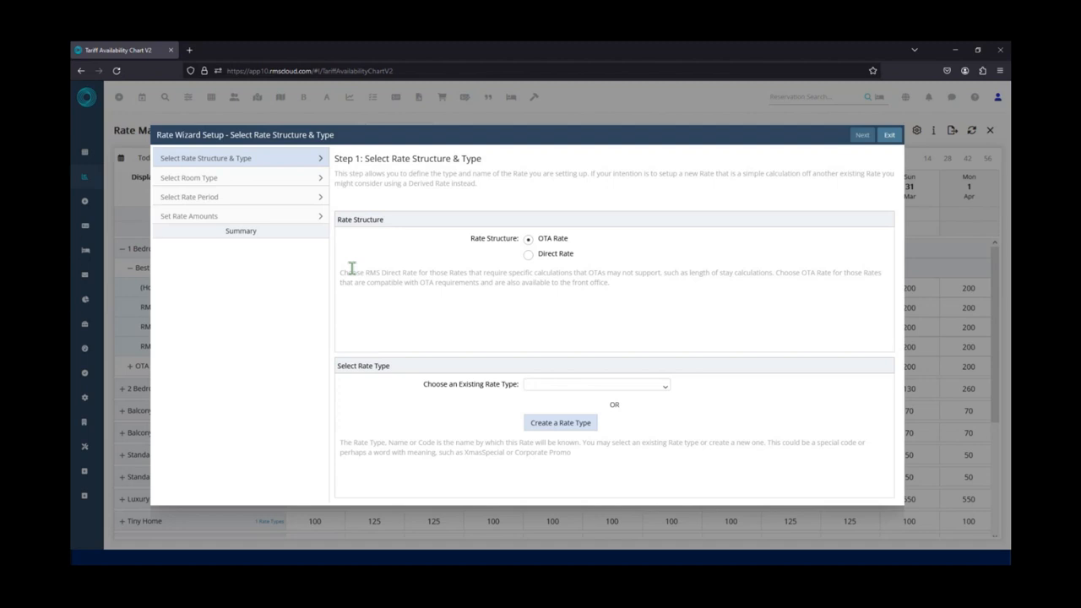
Try the Direct Rate structure and check which existing rate types it offers.
click(529, 257)
click(666, 389)
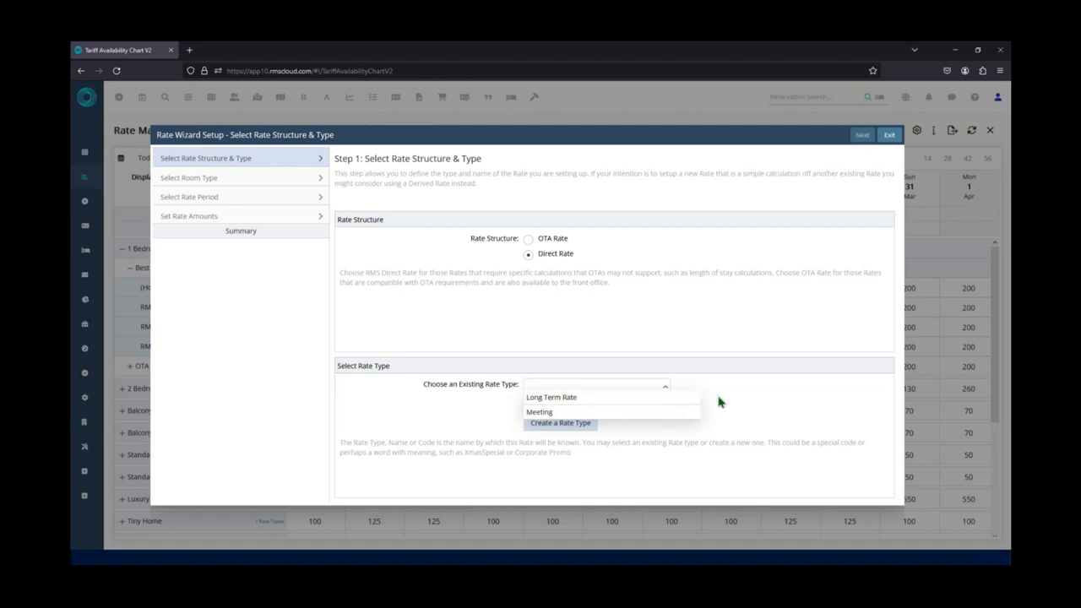
click(712, 363)
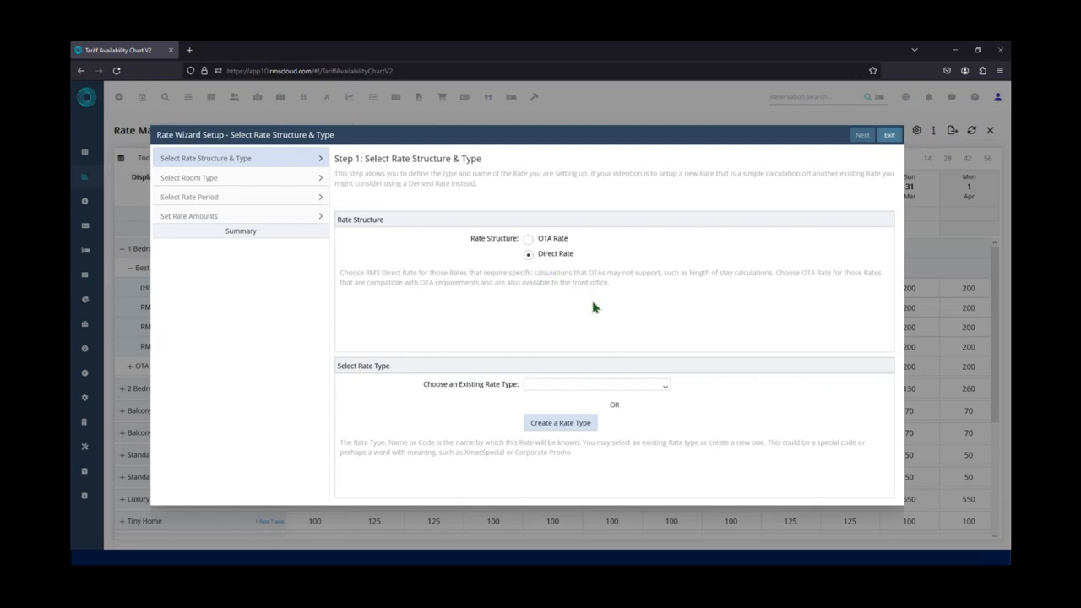
click(667, 392)
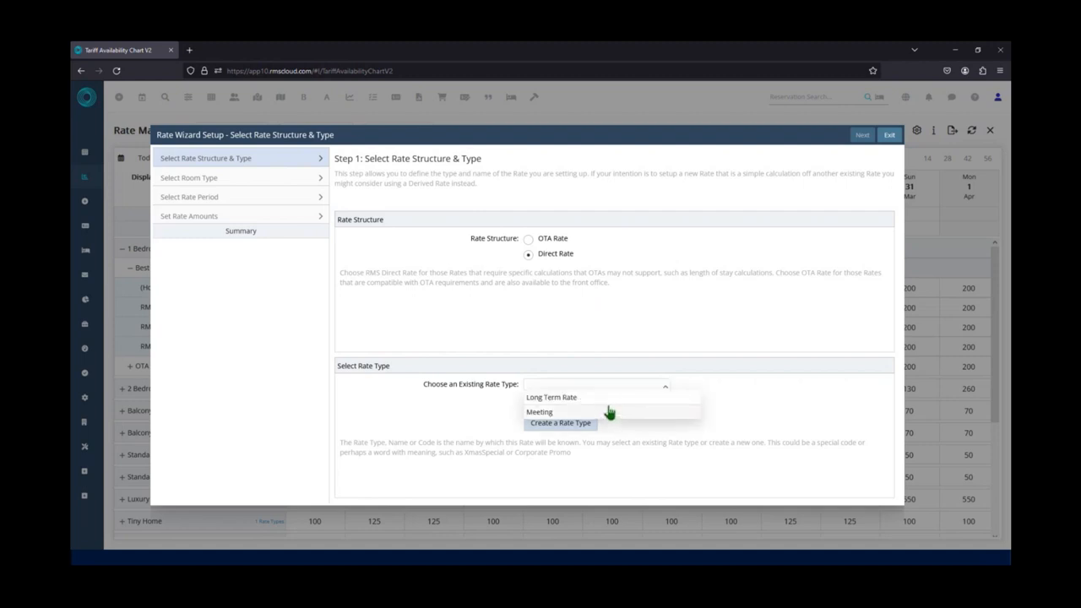
click(533, 266)
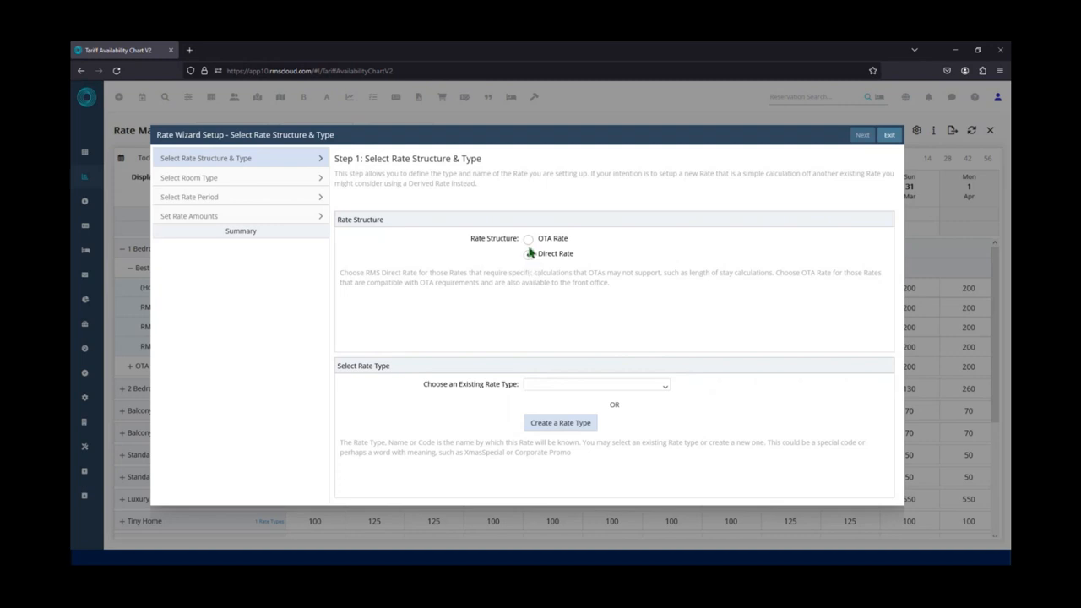
Choose the OTA Rate structure with the existing Best Available rate type and proceed to room type selection.
click(529, 241)
click(663, 388)
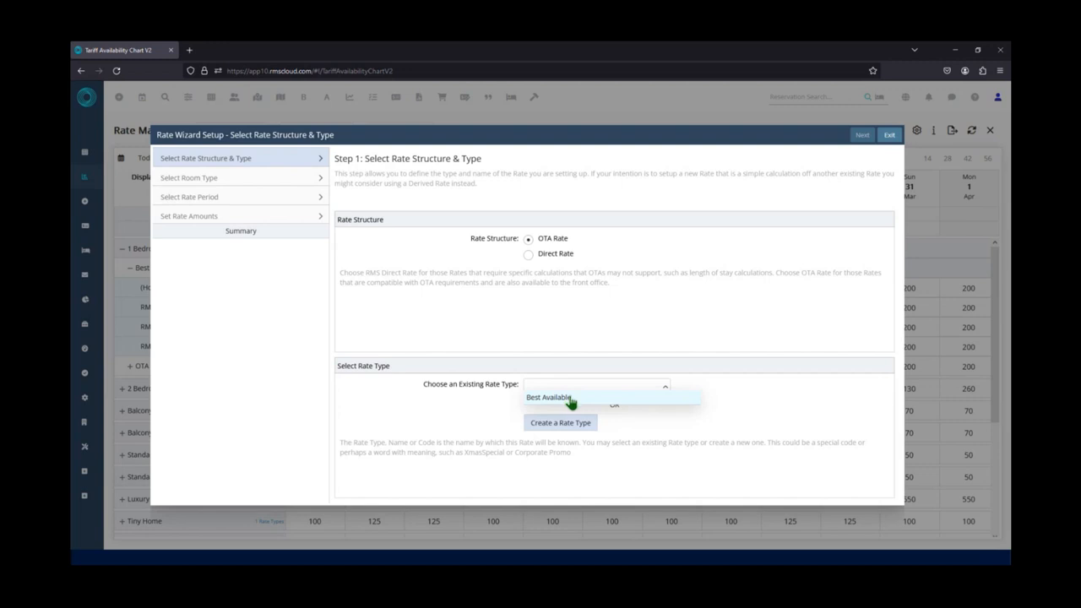
click(570, 402)
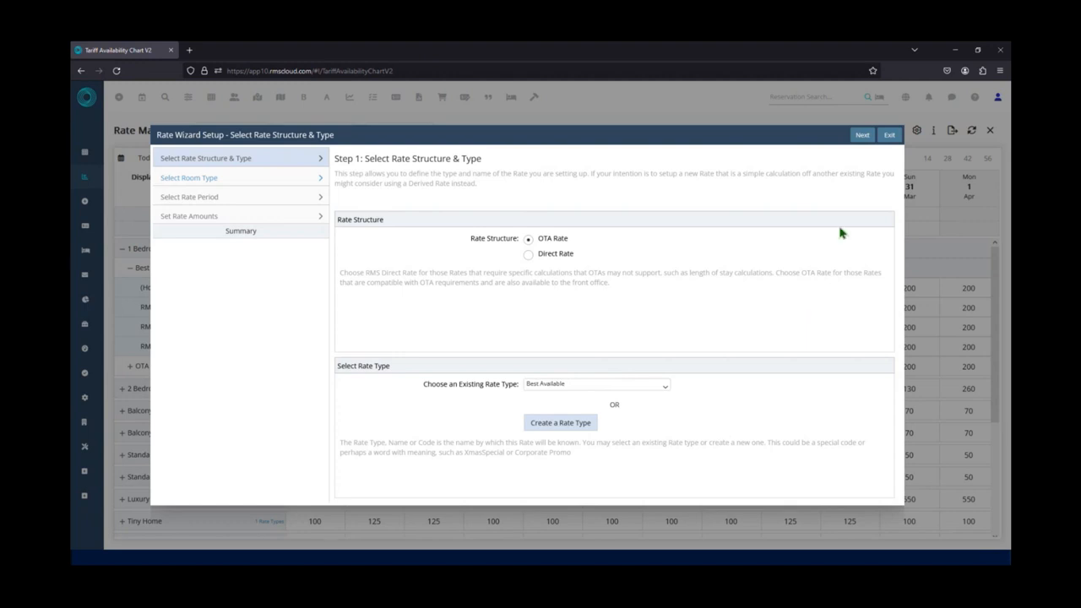
click(862, 136)
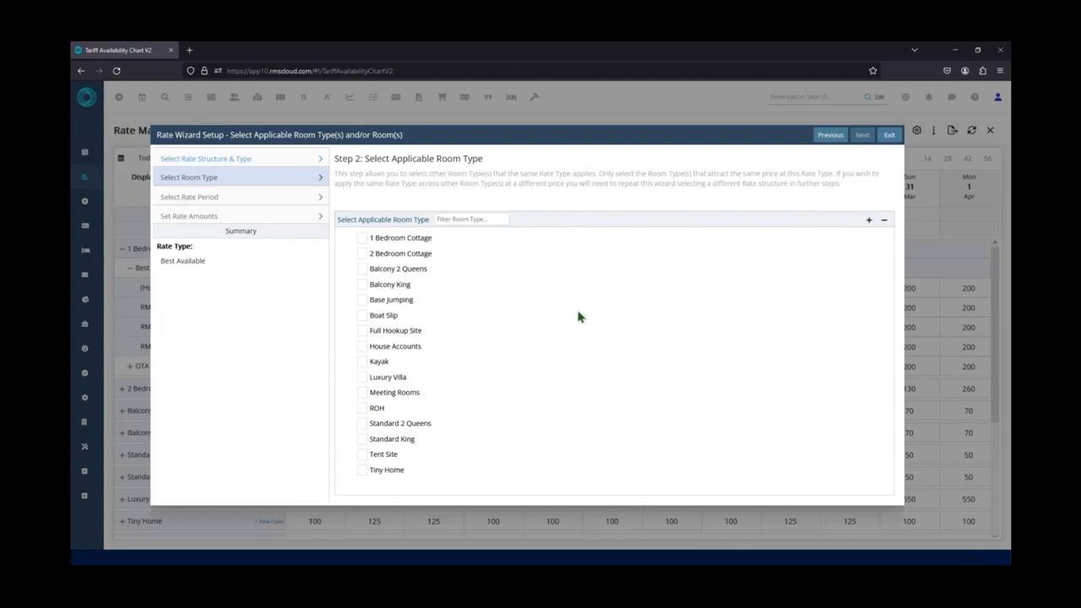
Select the 1 Bedroom Cottage room type, check its available rate periods, then go back and clear that room type.
click(363, 347)
click(362, 240)
click(862, 137)
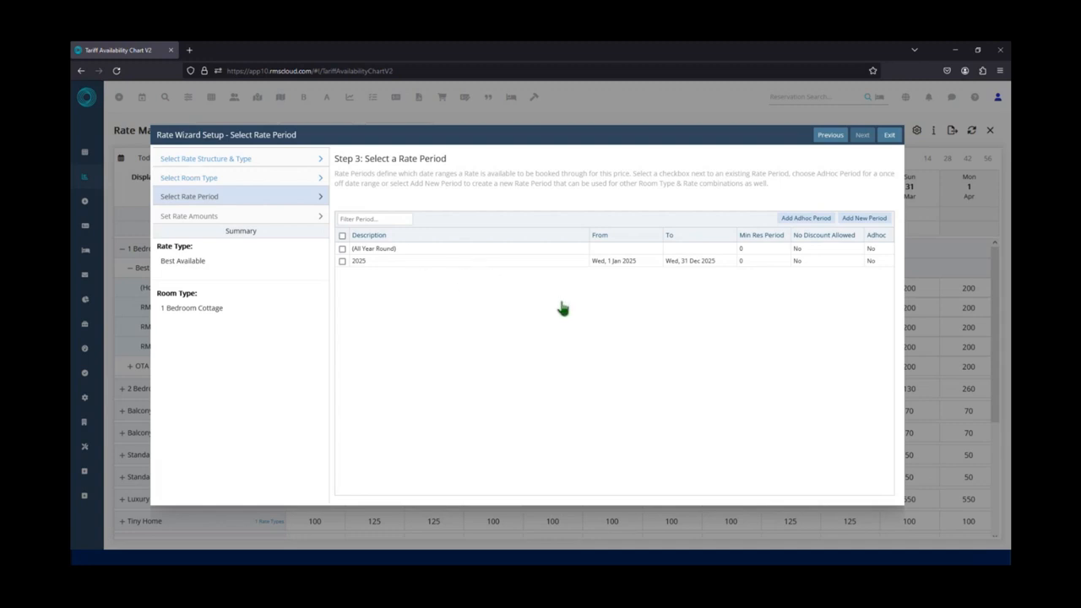
click(830, 137)
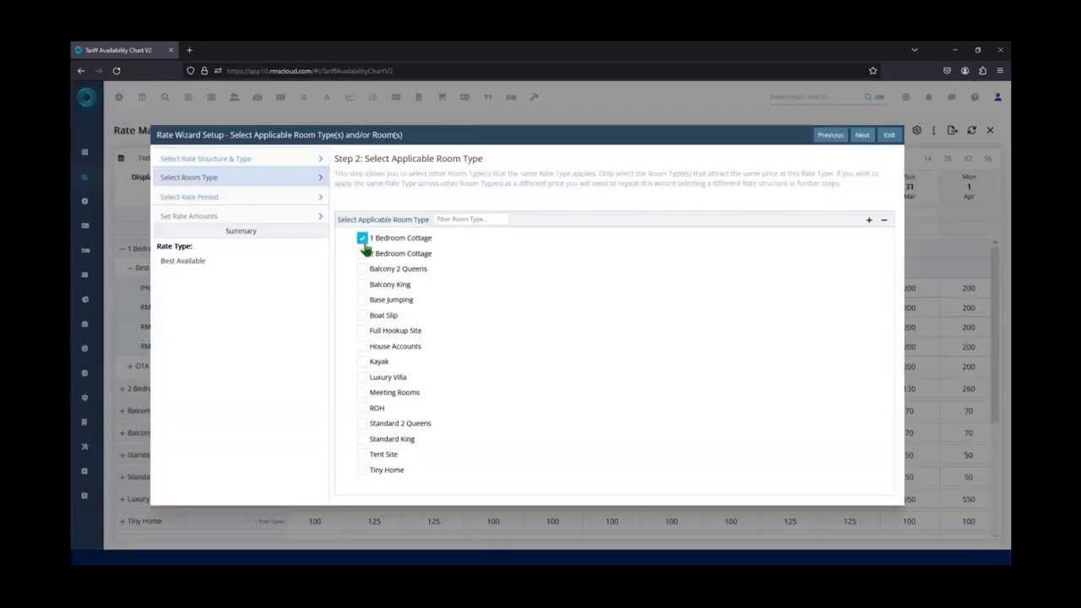
click(362, 239)
Apply the rate to the 2 Bedroom Cottage for the 2024 Summer period and proceed to setting rate amounts.
click(363, 253)
click(861, 138)
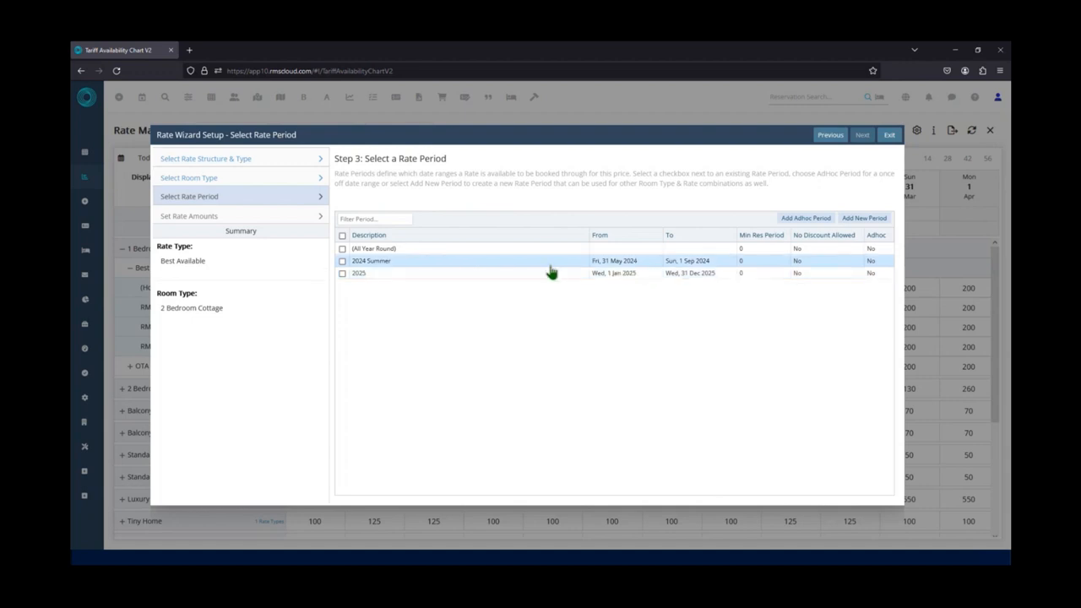
click(342, 262)
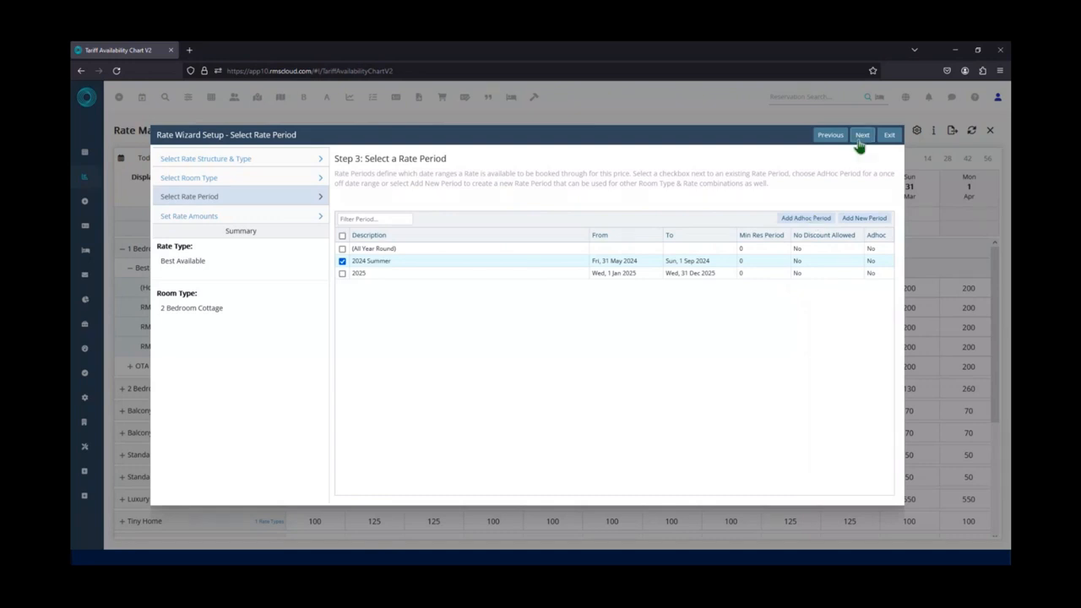
click(861, 135)
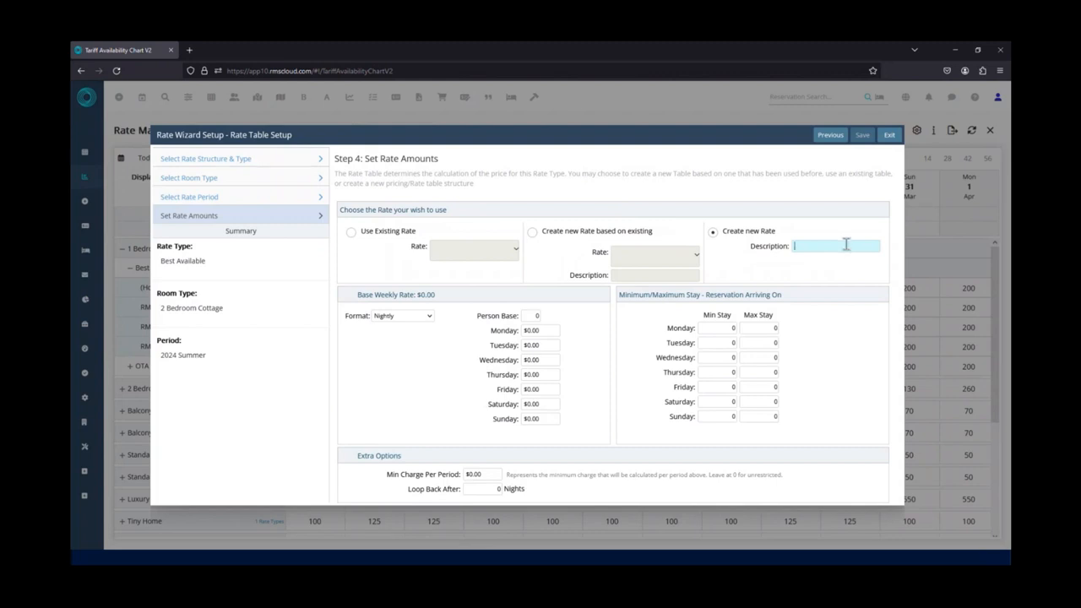
Describe the new rate as "2024 Summer 2 Bed Cottage" with a person base of 4 and a nightly amount of $300.00.
text(2024 Summer 2 Bed)
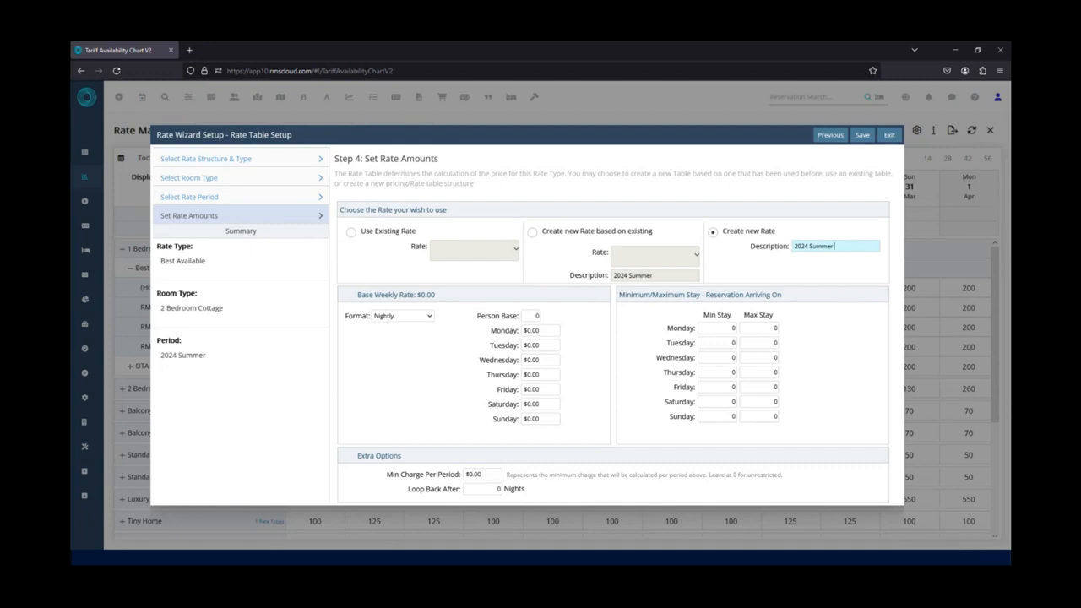
text( Cottage)
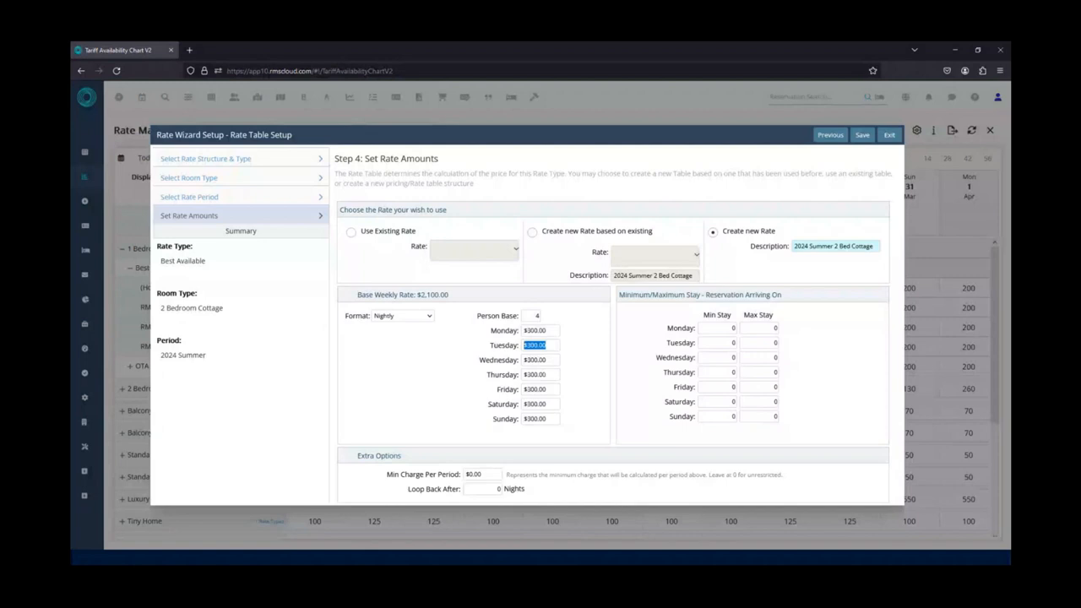
Set the 2 Bedroom Cottage rate's Friday and Saturday amounts to $350.00 and save the rate.
key(Tab)
key(Tab)
key(Tab)
text(350)
key(Tab)
text(350)
key(Tab)
click(861, 135)
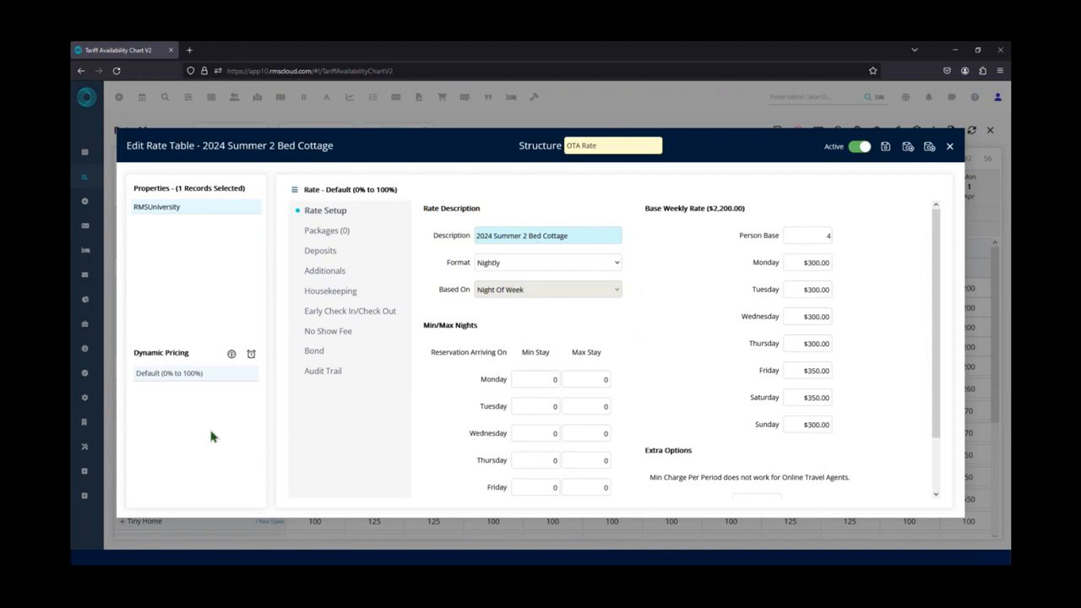
Review the packages, deposits and additionals settings of the 2024 Summer 2 Bed Cottage rate, then close the rate table.
click(329, 235)
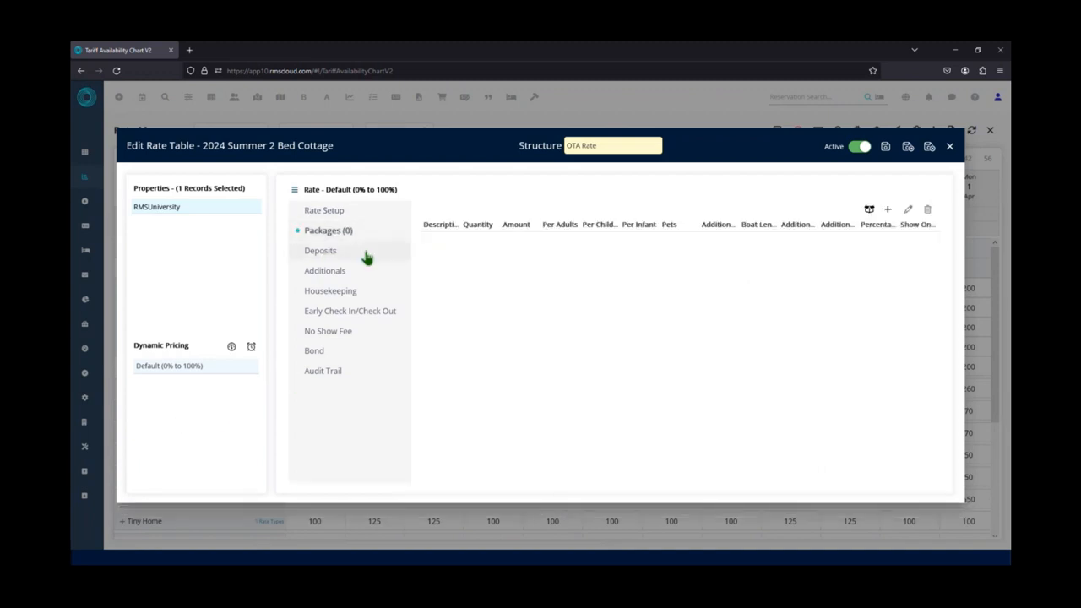
click(350, 259)
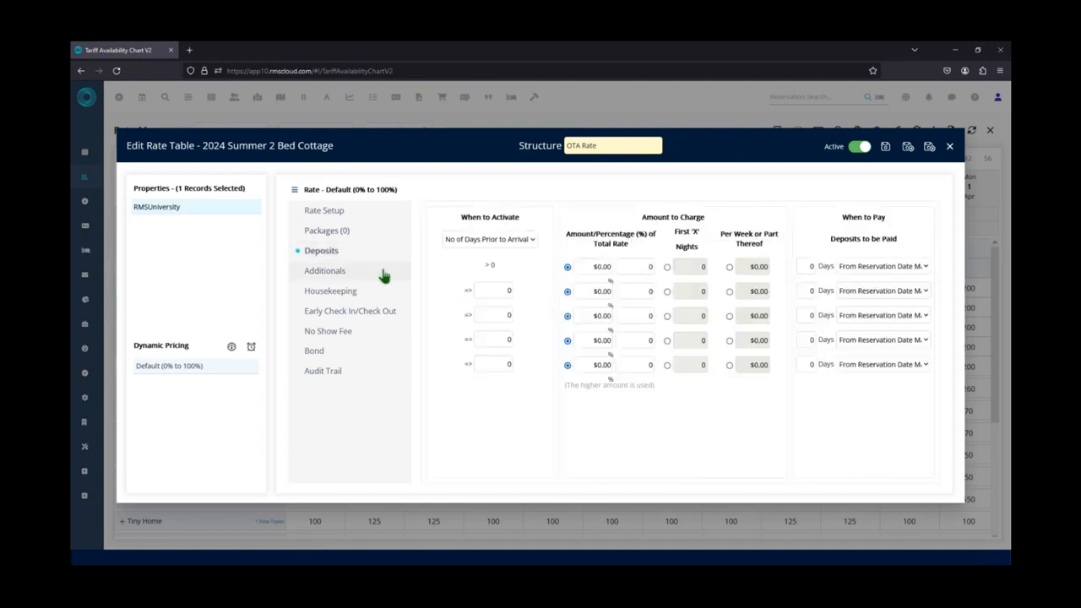
click(353, 275)
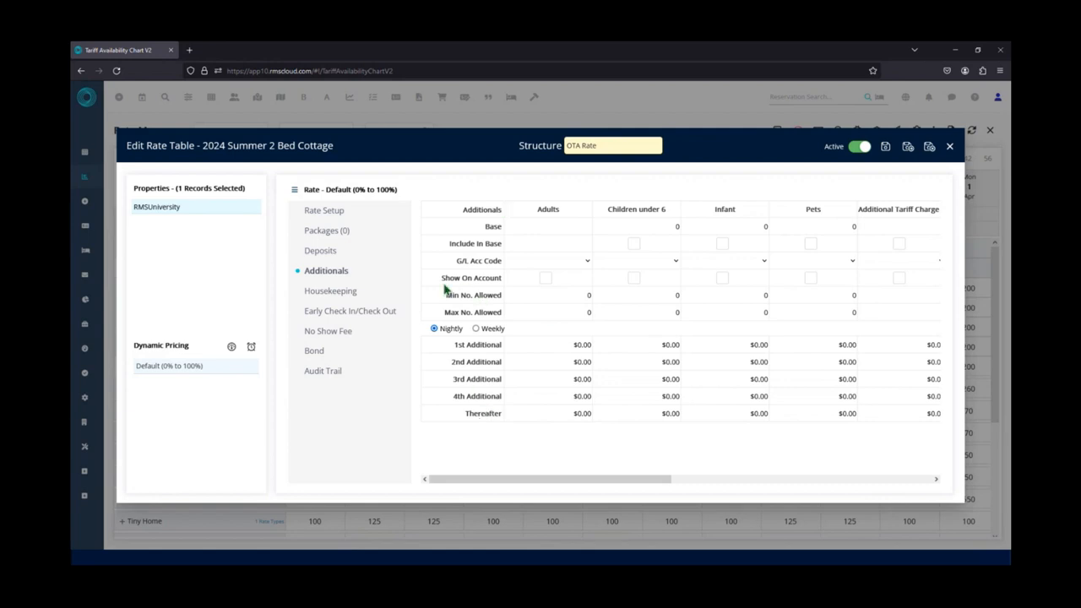
click(399, 254)
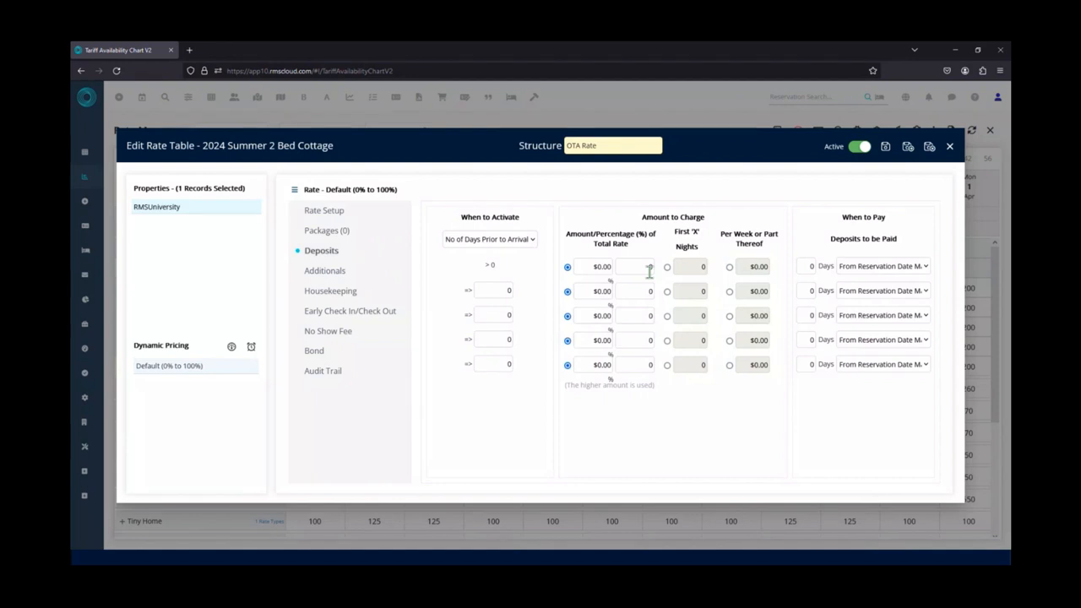
click(340, 275)
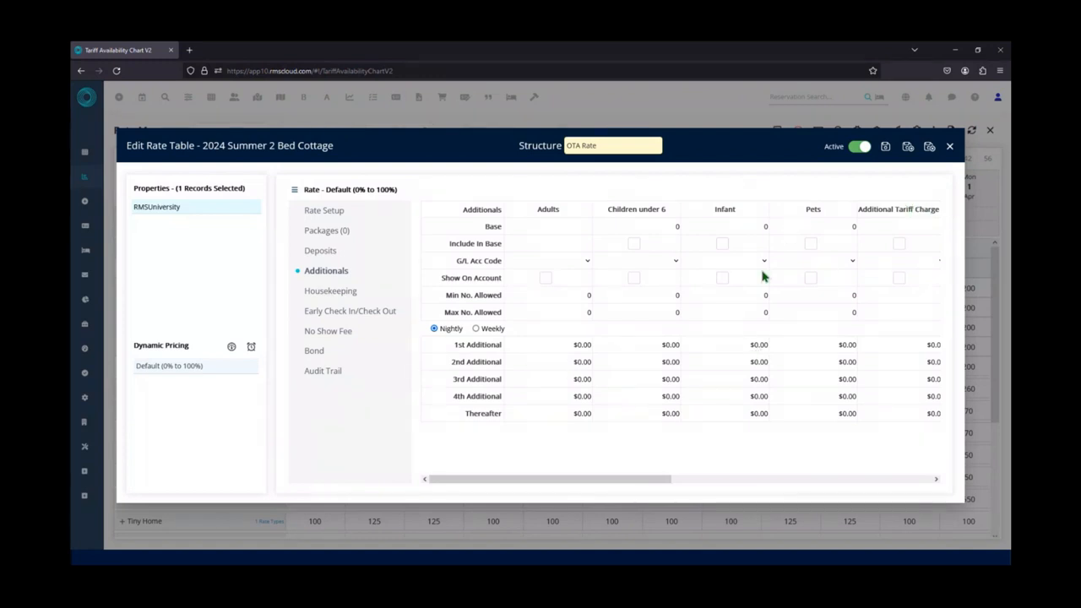
click(949, 149)
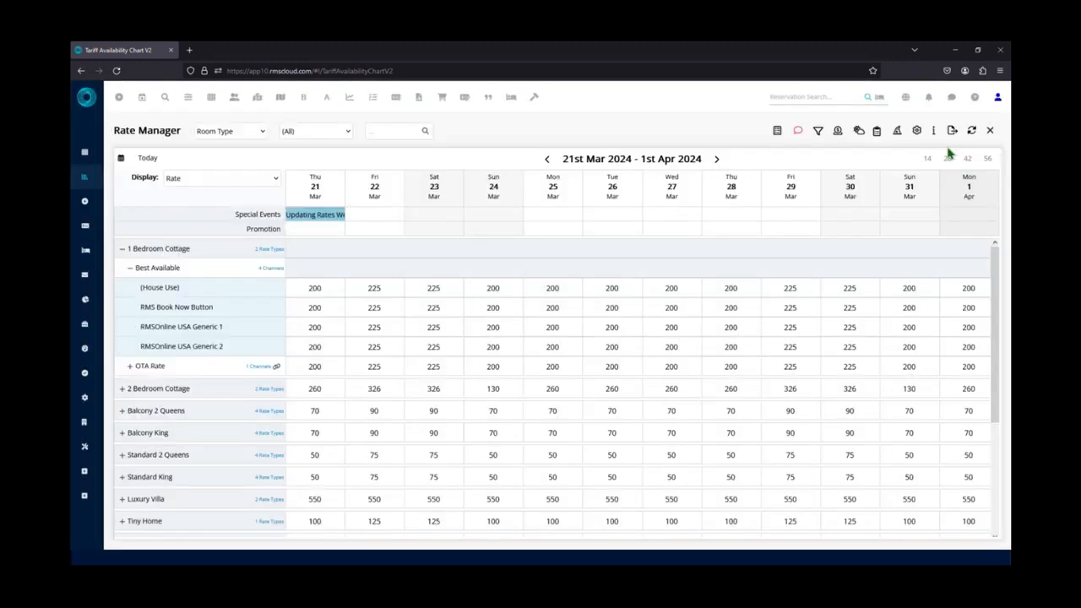
Delete the 2024 Summer 2 Bed Cottage rate from the 2 Bedroom Cottage's Best Available rates and close the rate list.
click(121, 389)
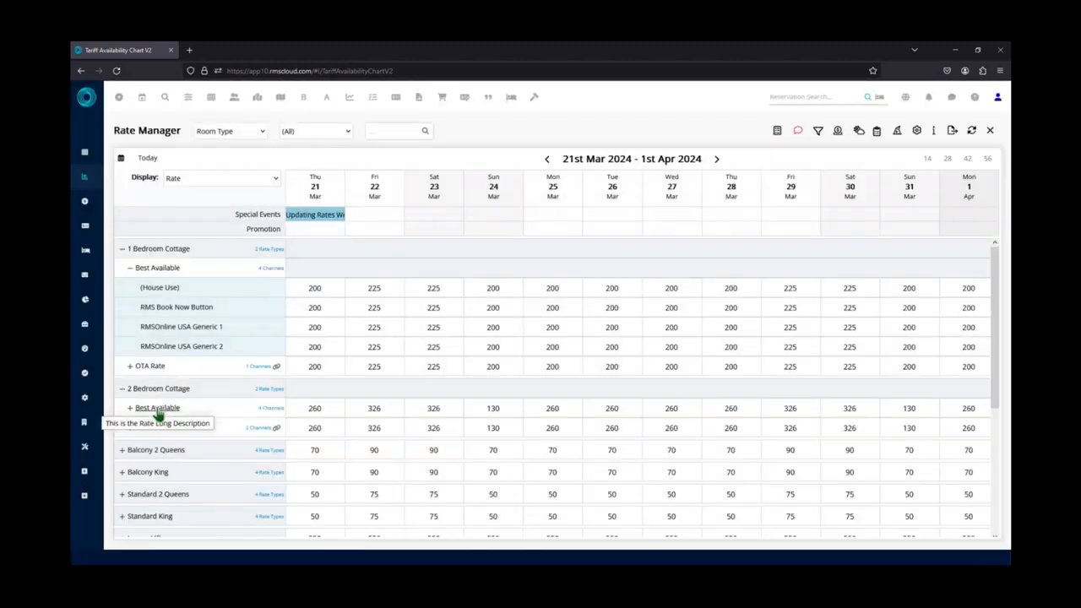
click(157, 409)
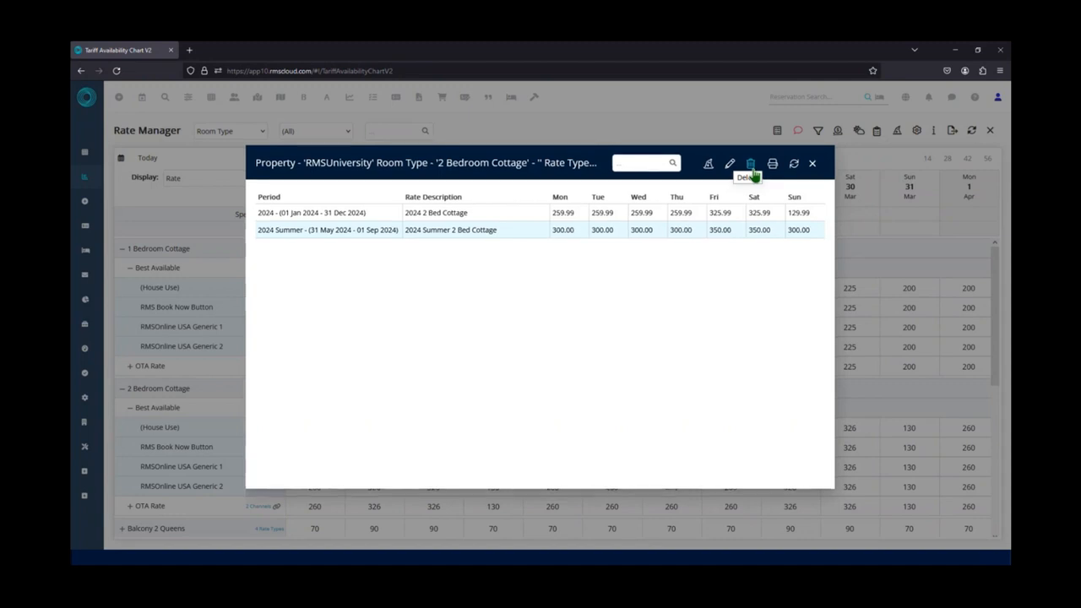
click(751, 169)
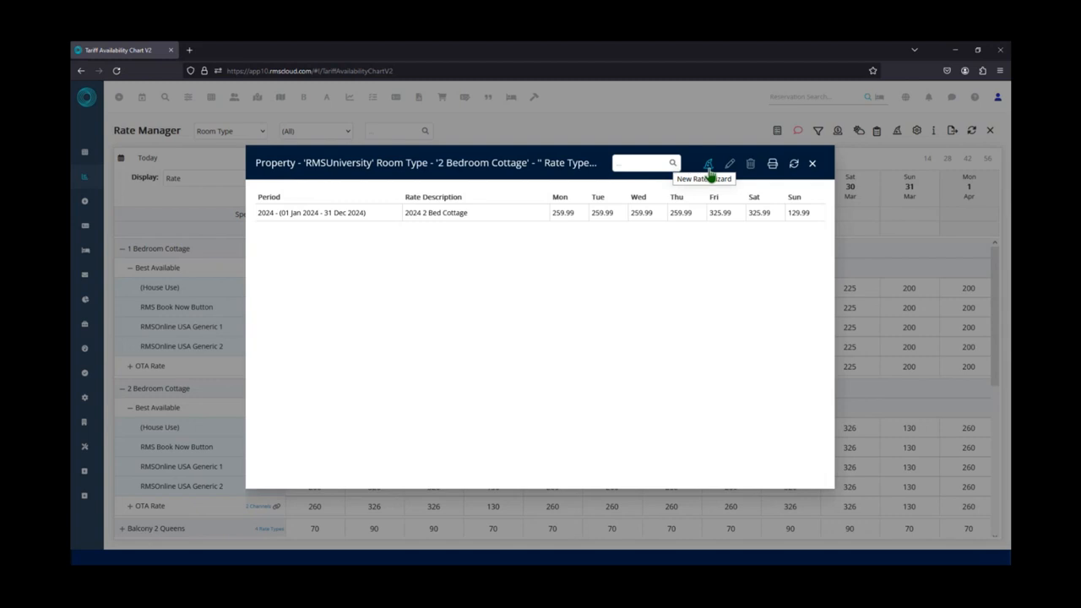
click(813, 165)
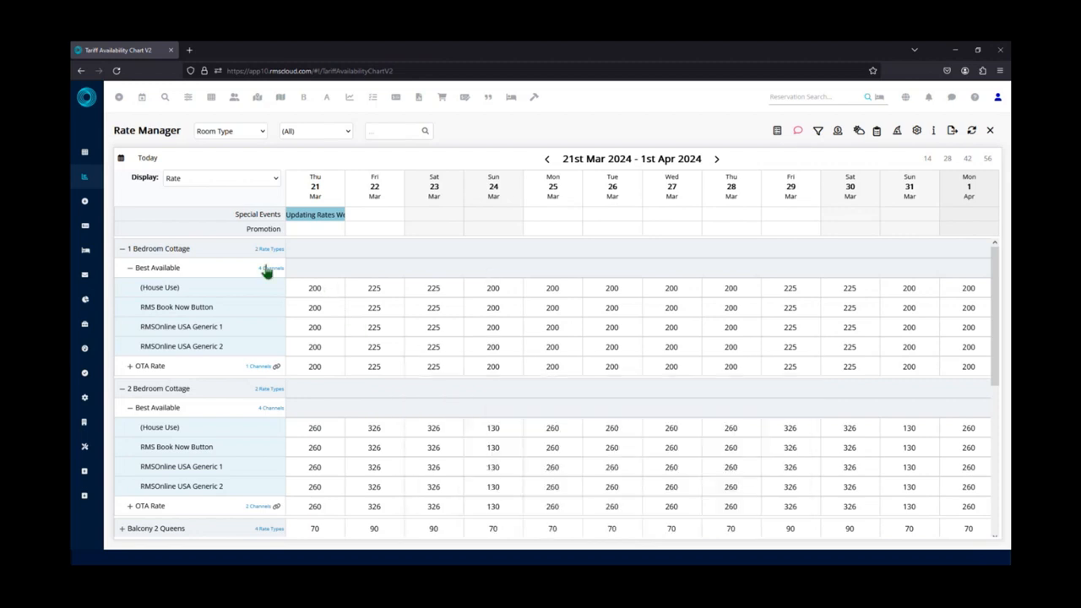
Set the rate chart's start date to 2 July 2024 and check the 1 Bedroom Cottage's Best Available rate details.
click(120, 158)
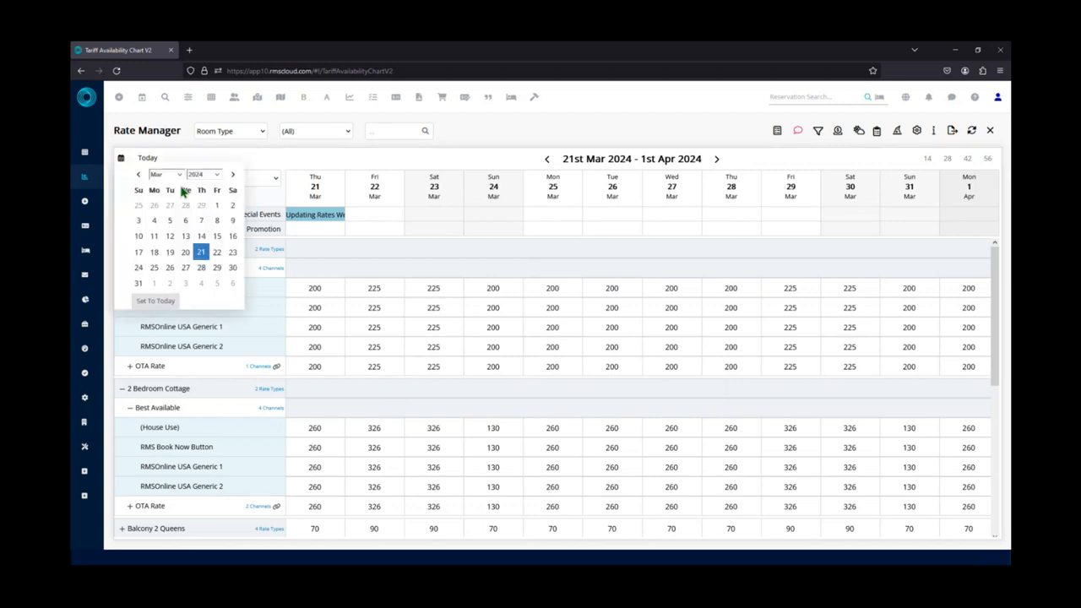
click(233, 175)
click(233, 175)
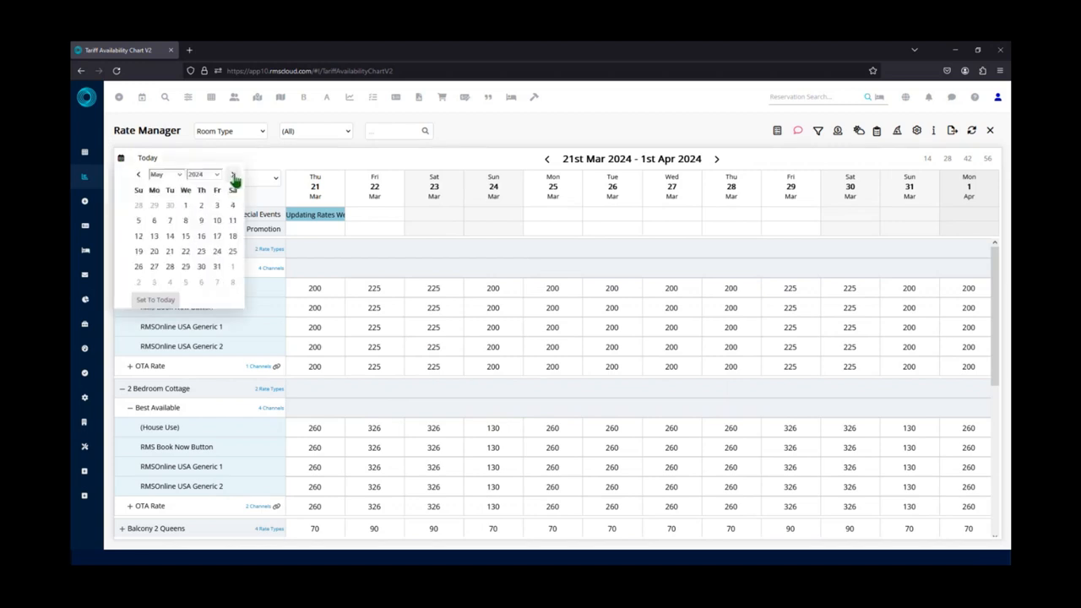
click(234, 175)
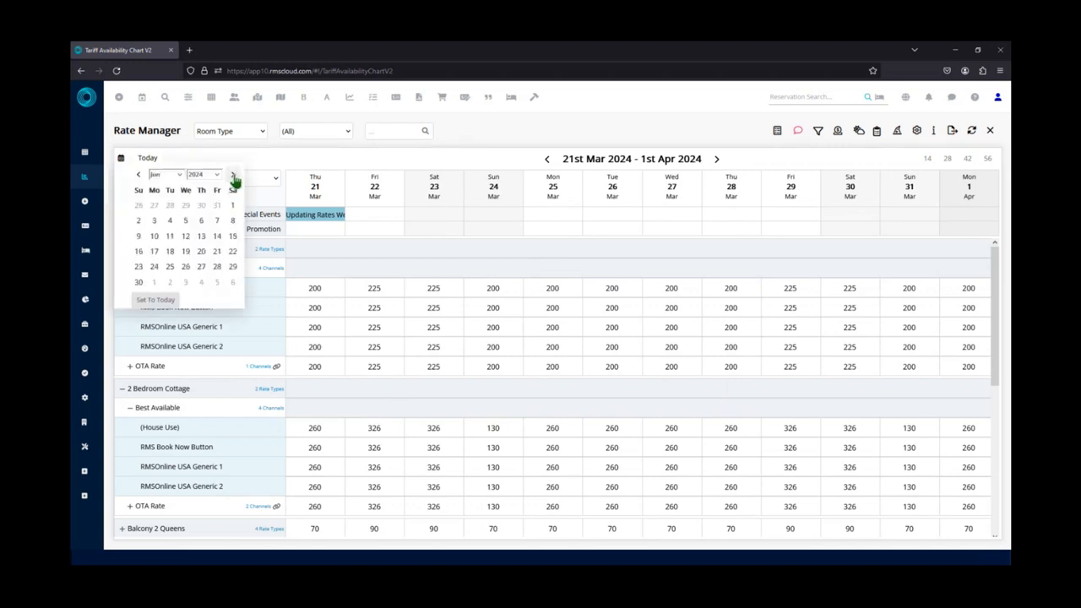
click(233, 175)
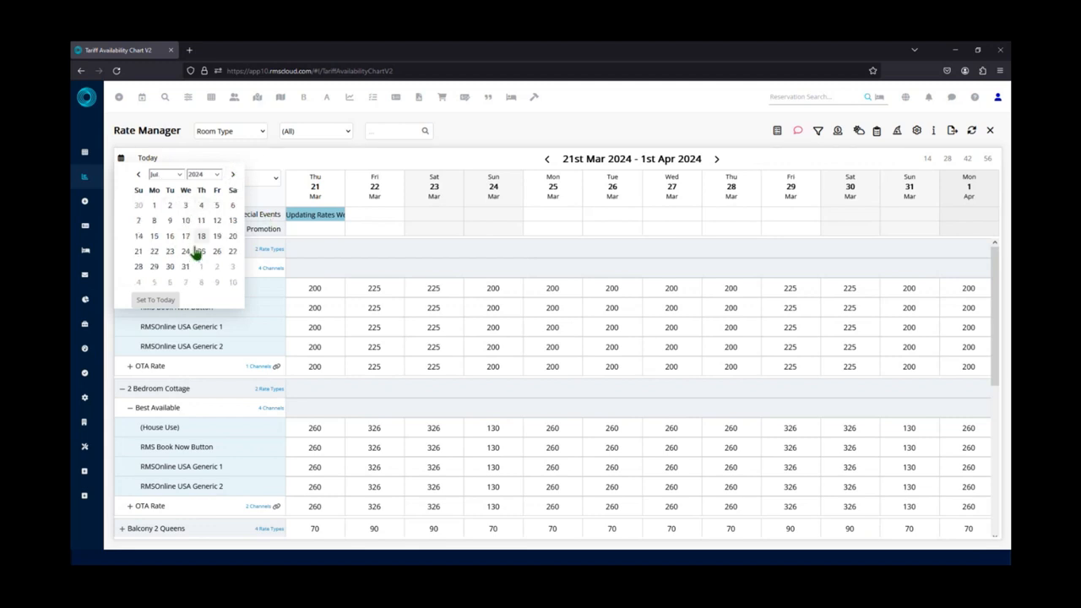
click(168, 208)
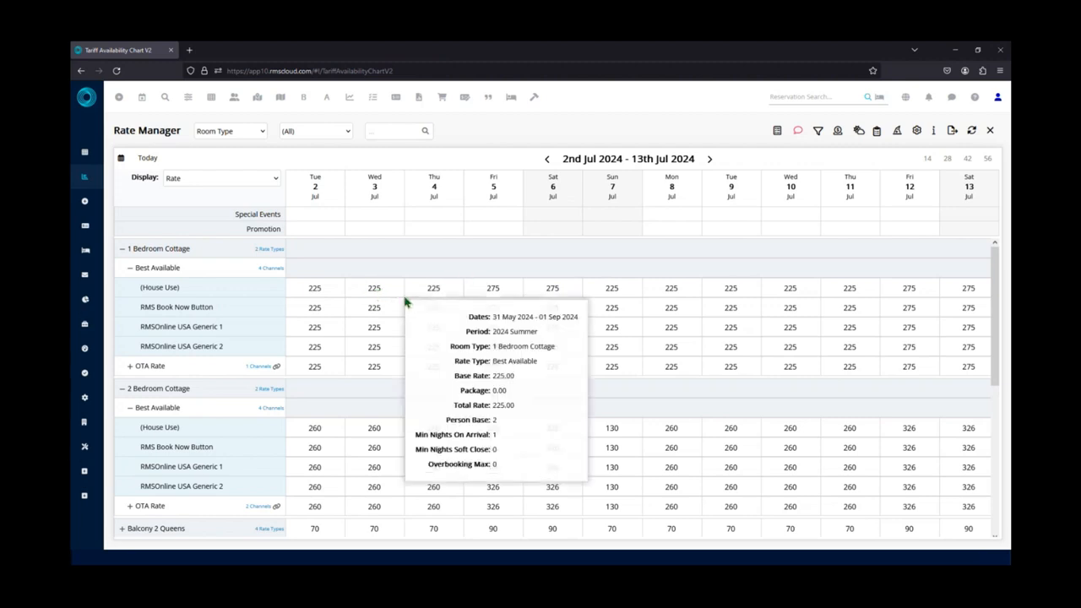
mouse_move(506, 289)
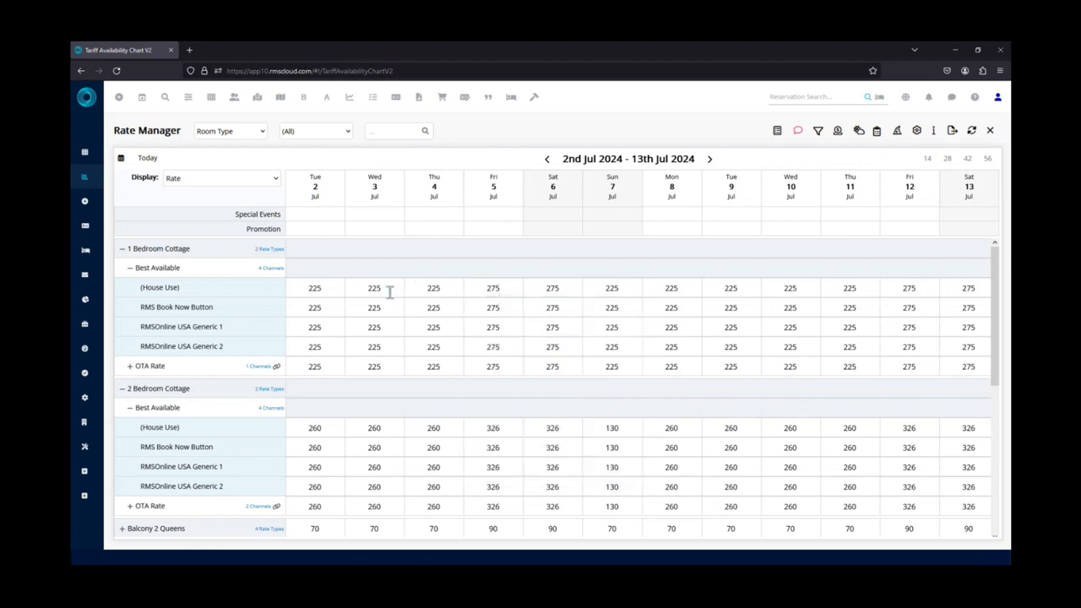
mouse_move(389, 292)
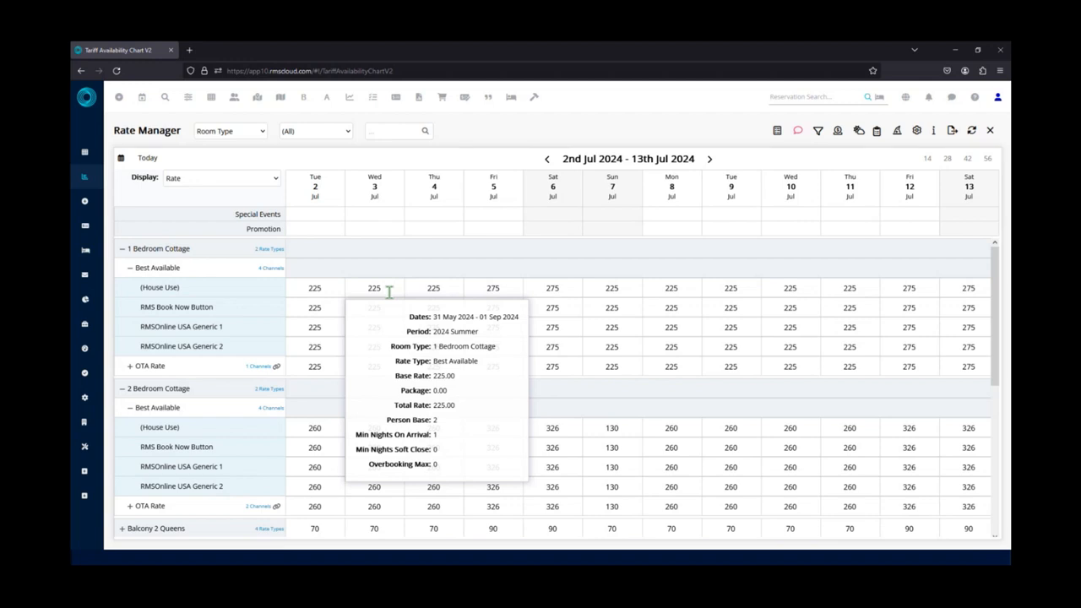
Override the 1 Bedroom Cottage's Best Available base rate to 250.00 for 2 to 3 July 2024 and save it.
double_click(329, 288)
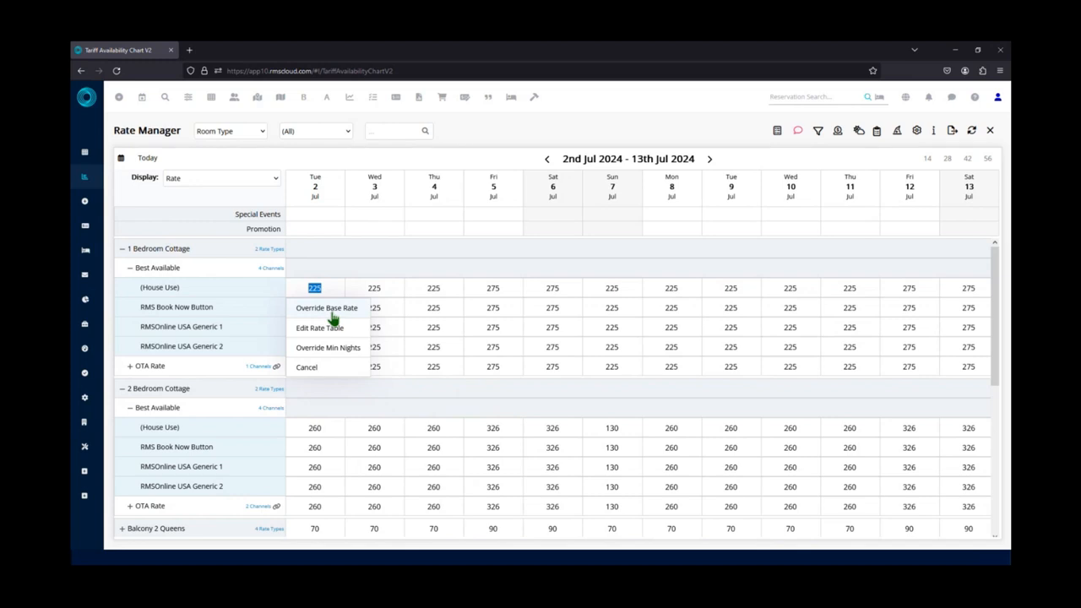
click(333, 310)
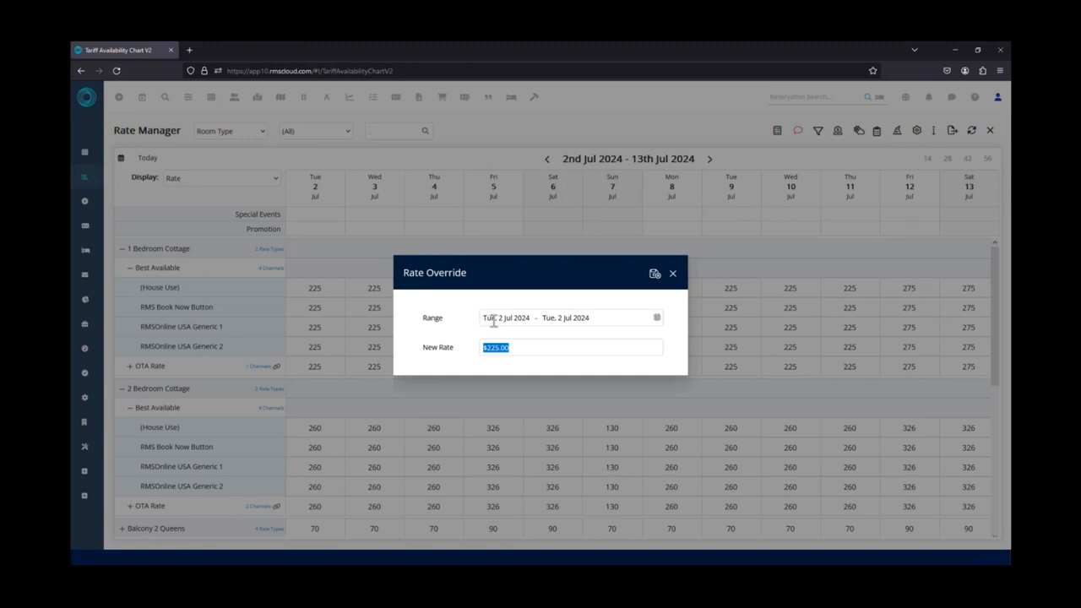
click(597, 318)
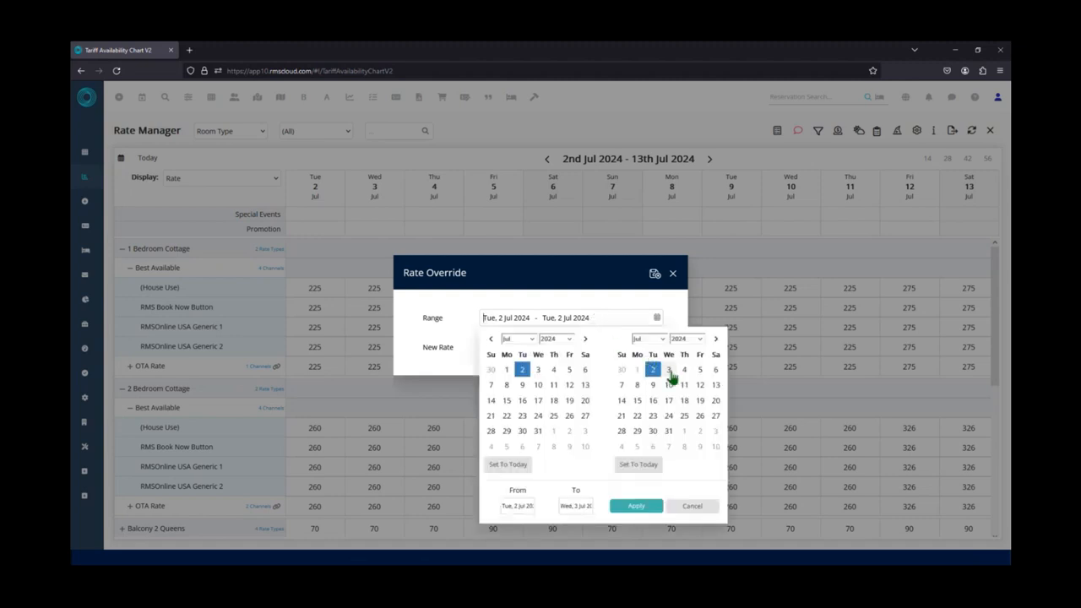
click(669, 374)
click(635, 506)
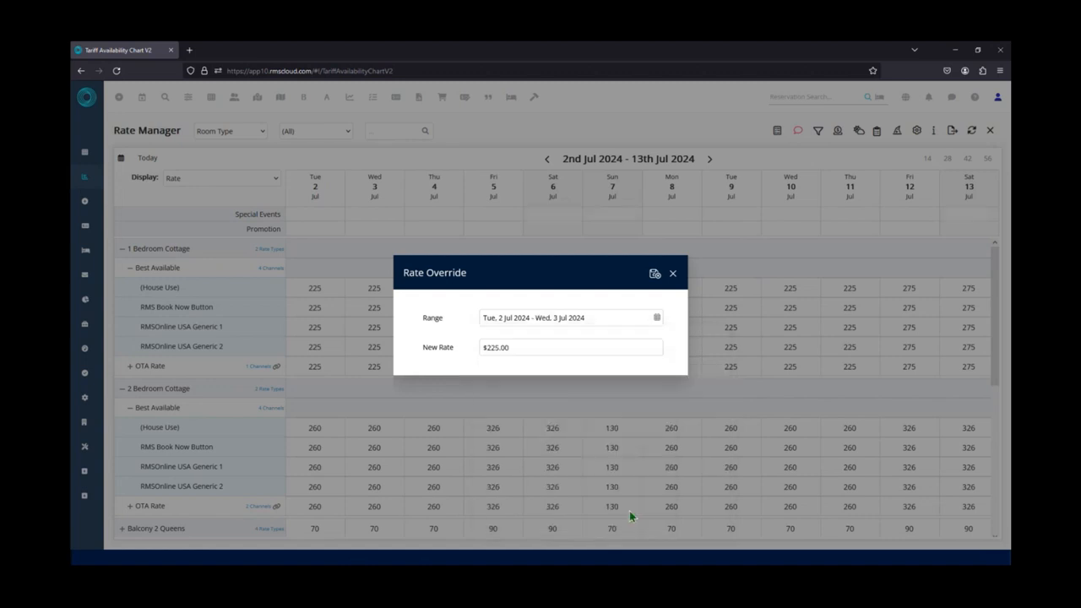
click(524, 347)
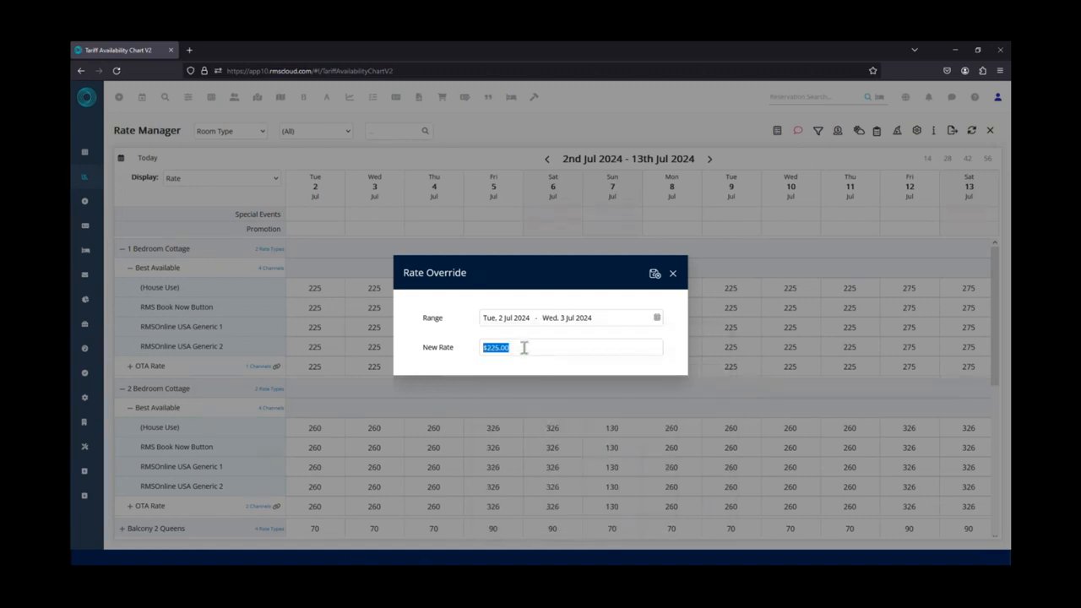
text(250.00)
click(656, 278)
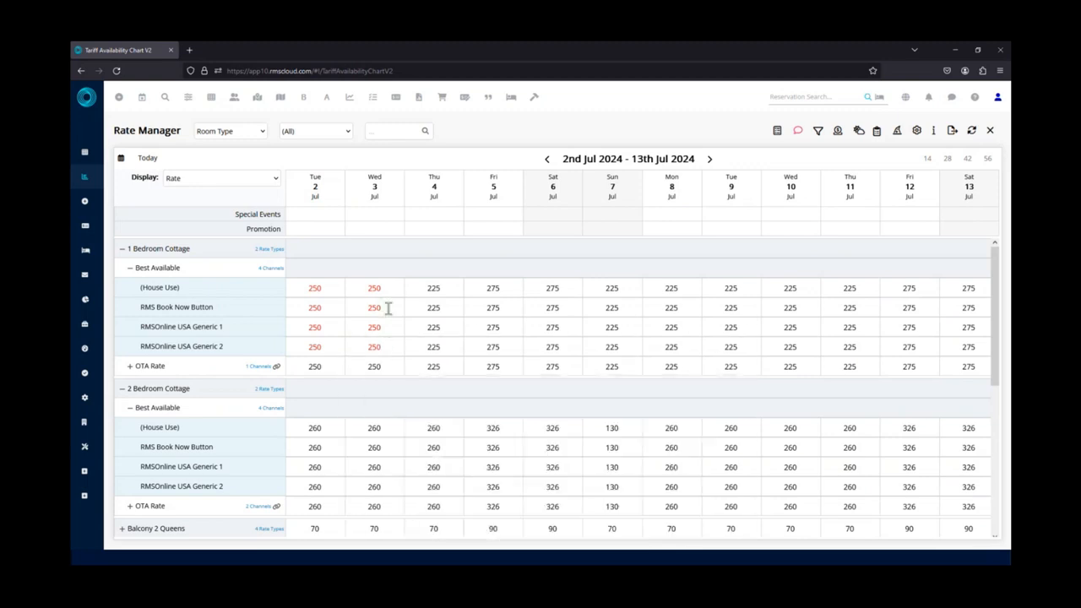
Check the 1 Bedroom Cottage's overridden rate details, then clear the override on 2 July 2024.
mouse_move(390, 291)
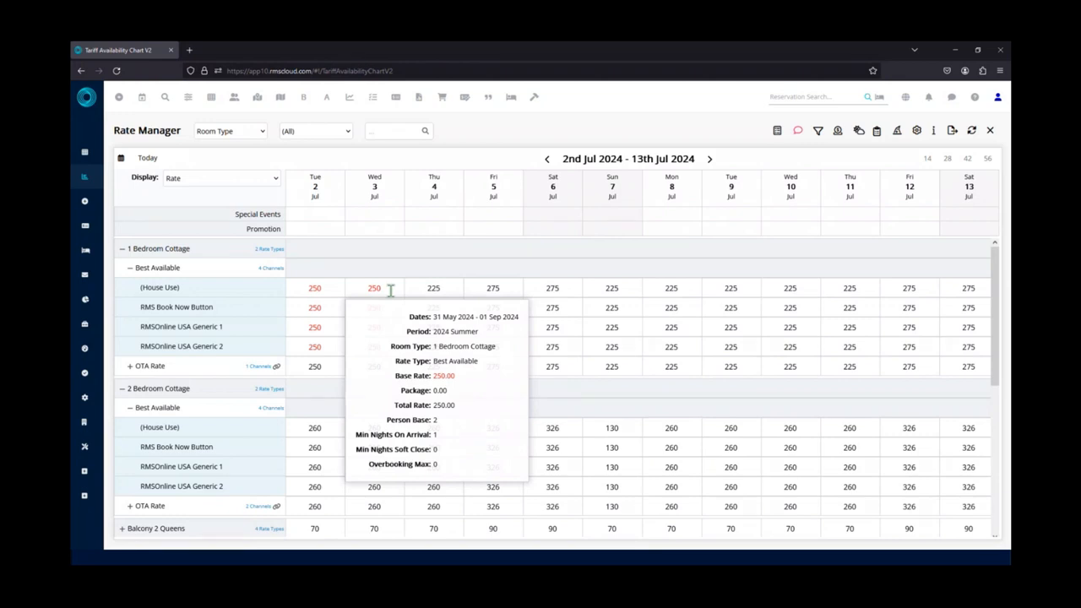
mouse_move(436, 287)
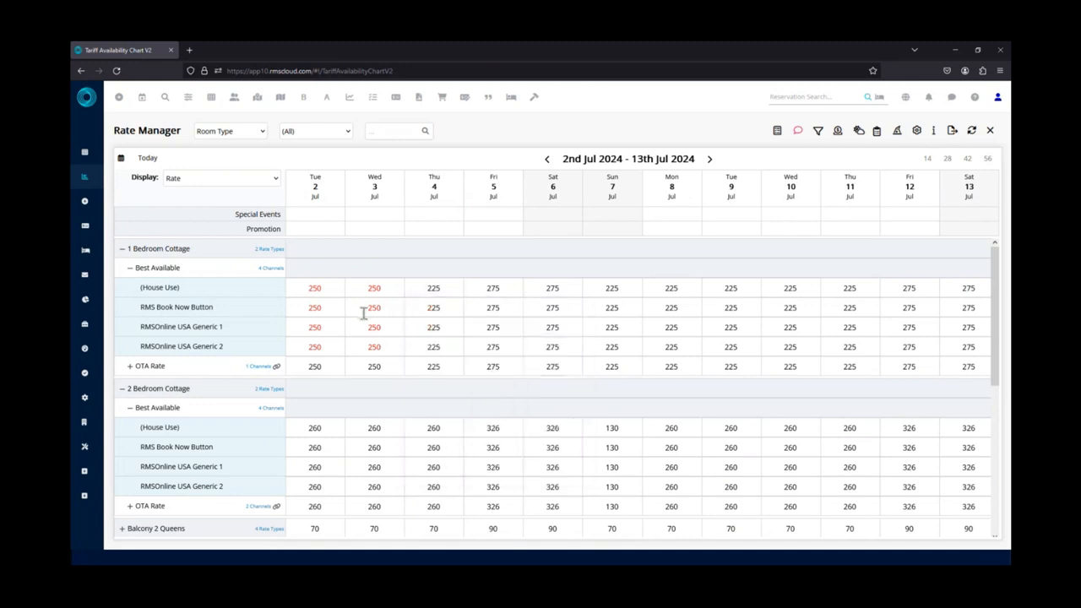
mouse_move(363, 307)
double_click(305, 288)
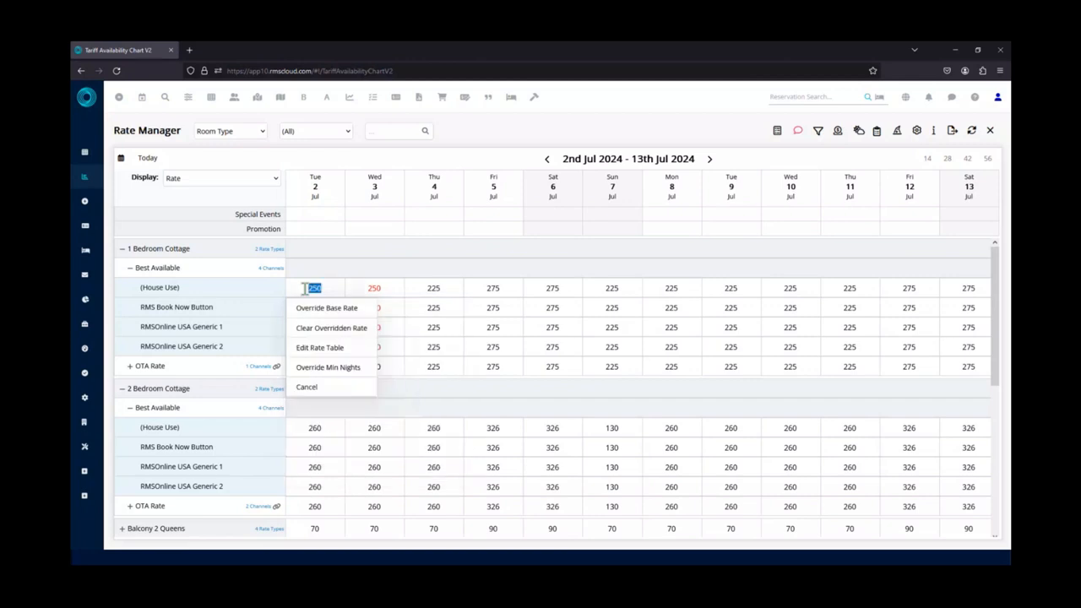
click(329, 328)
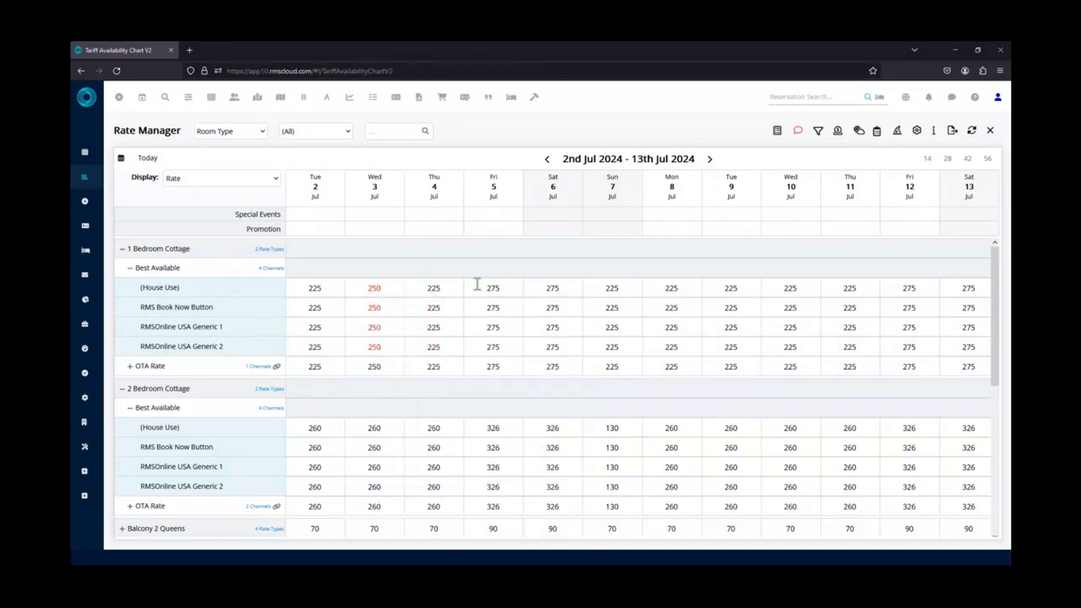
Override the 1 Bedroom Cottage's Best Available base rate to 300 for 4 July 2024, save it and check its details.
click(431, 288)
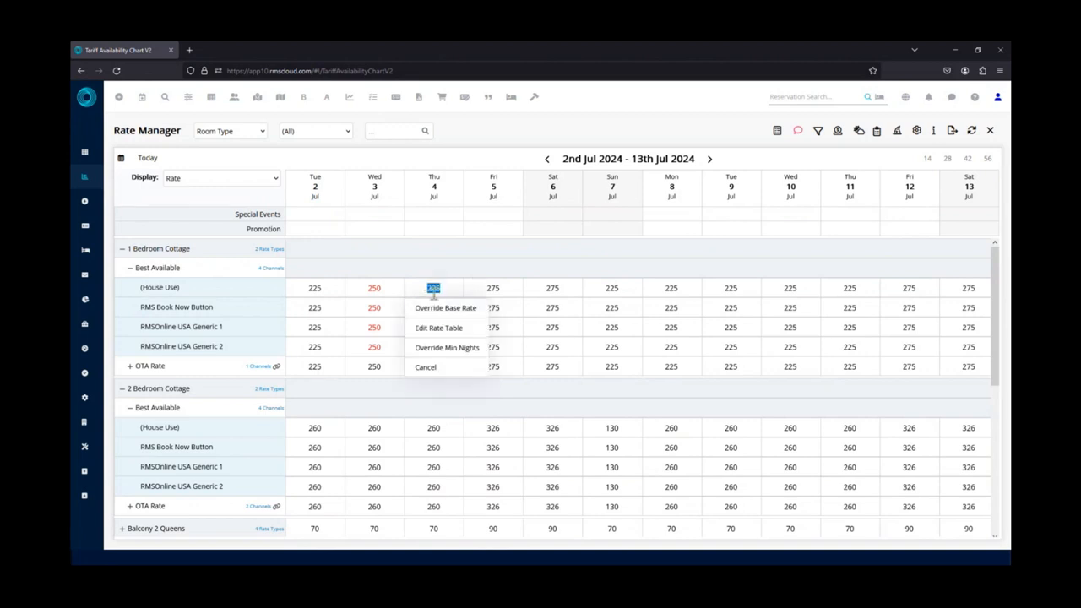
click(442, 311)
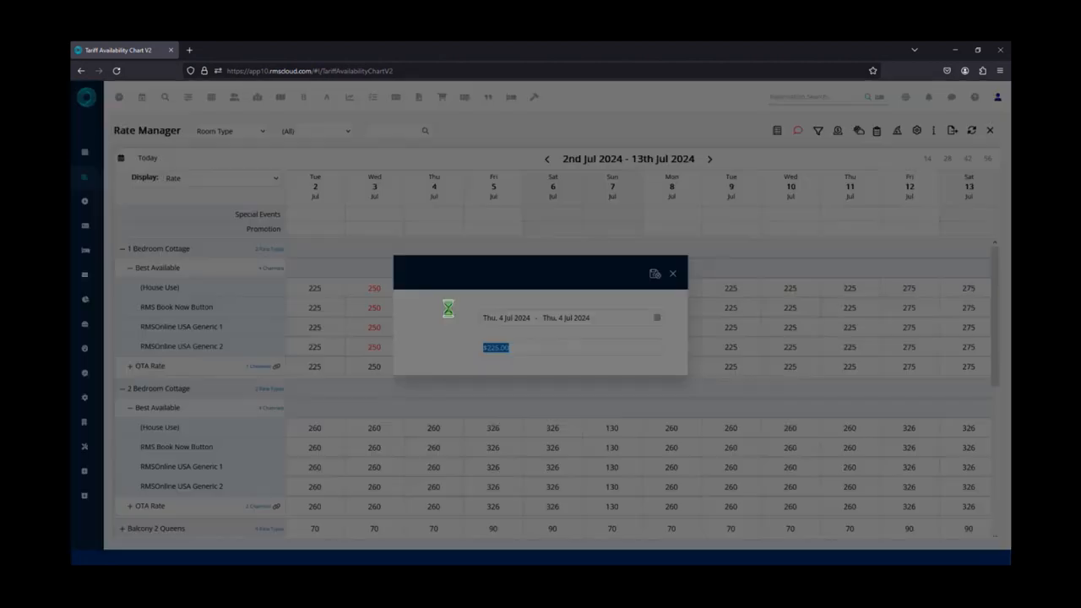
text(300)
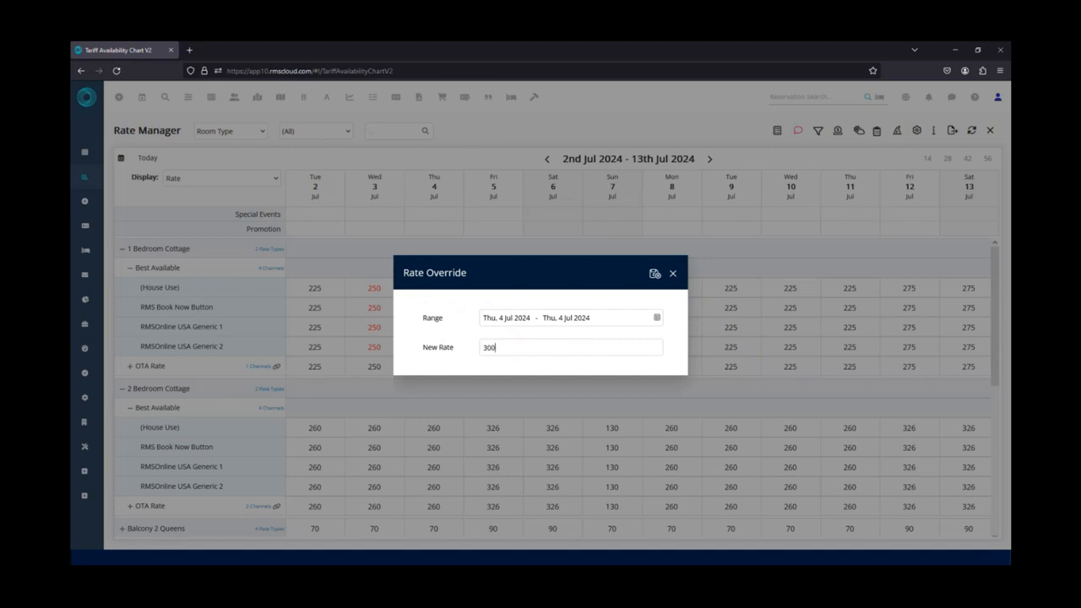
click(653, 273)
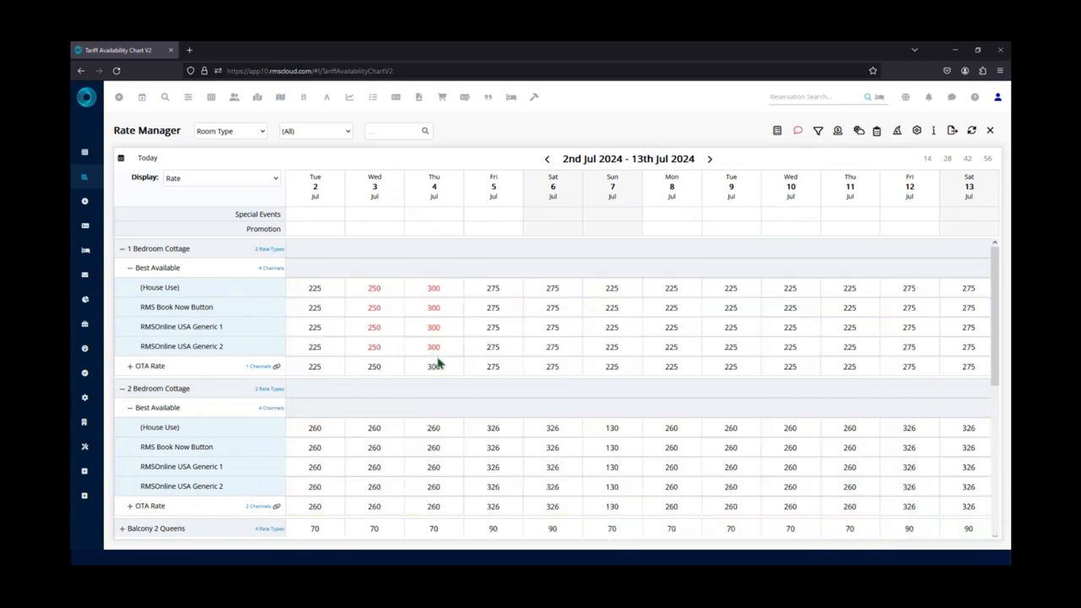
mouse_move(439, 350)
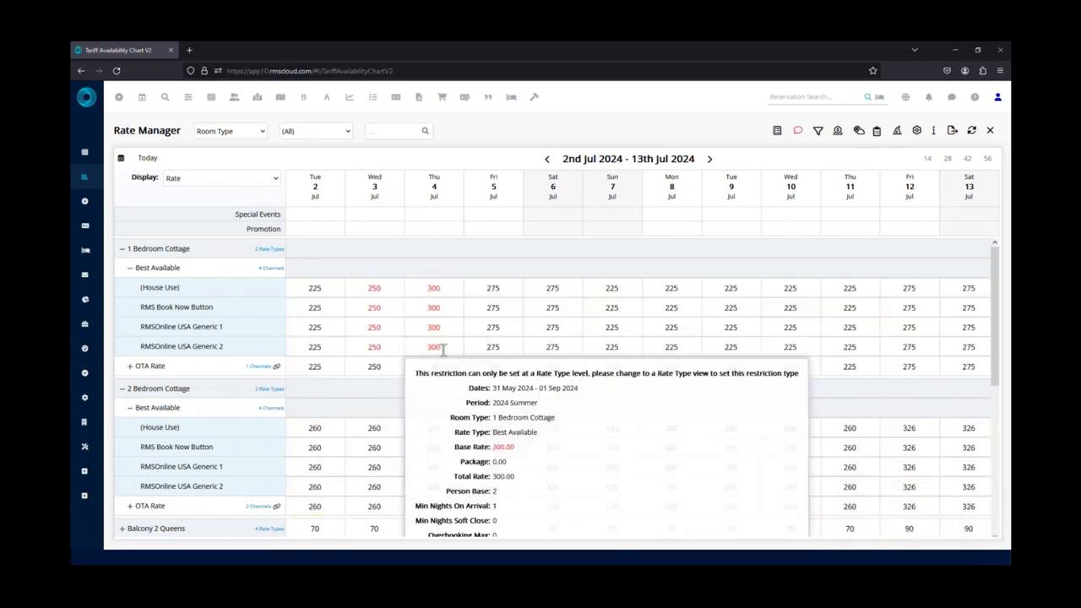
mouse_move(456, 303)
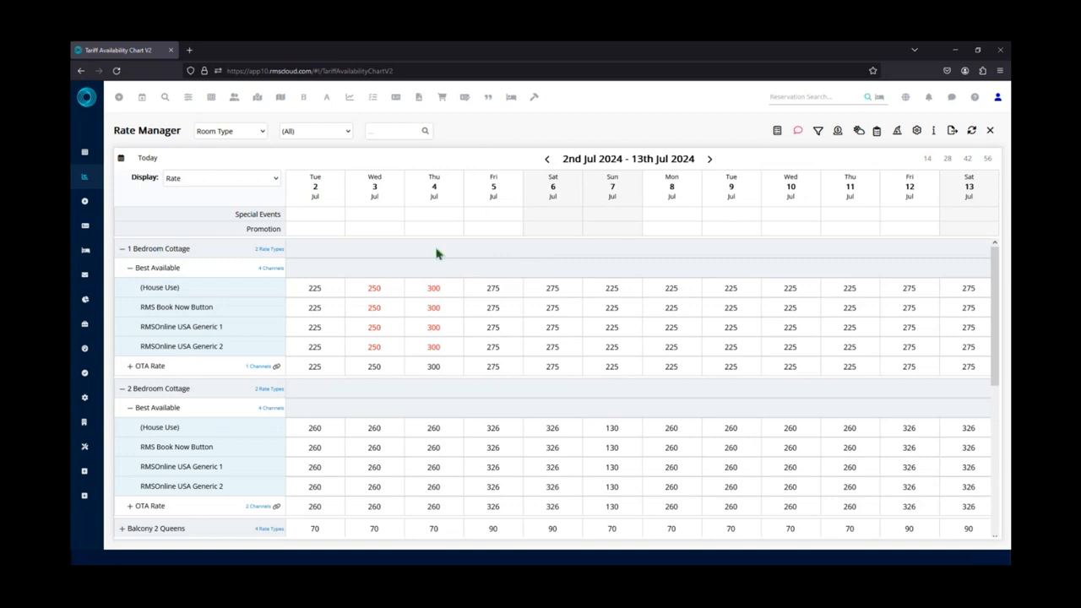
Override the 1 Bedroom Cottage's Best Available minimum nights to 4 for 2 July 2024, save it and check the rate details.
mouse_move(416, 311)
mouse_move(301, 287)
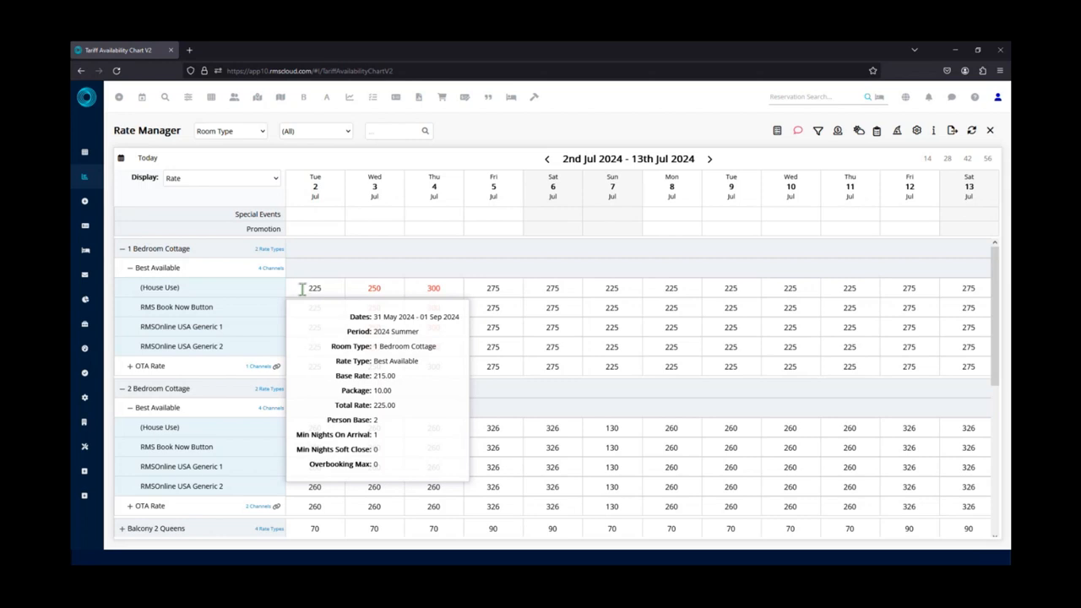
double_click(302, 289)
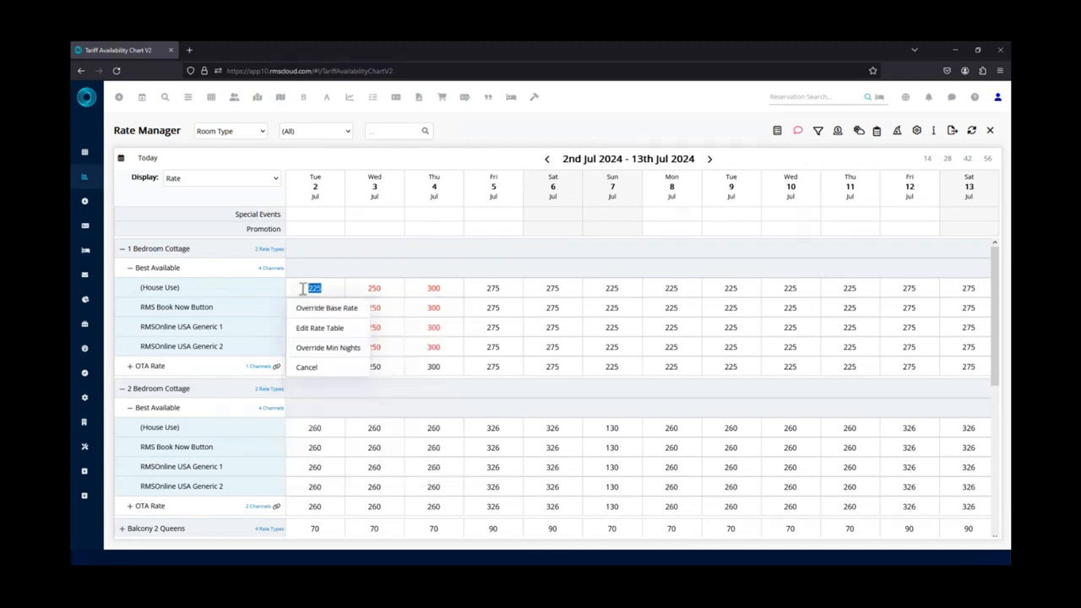
click(328, 347)
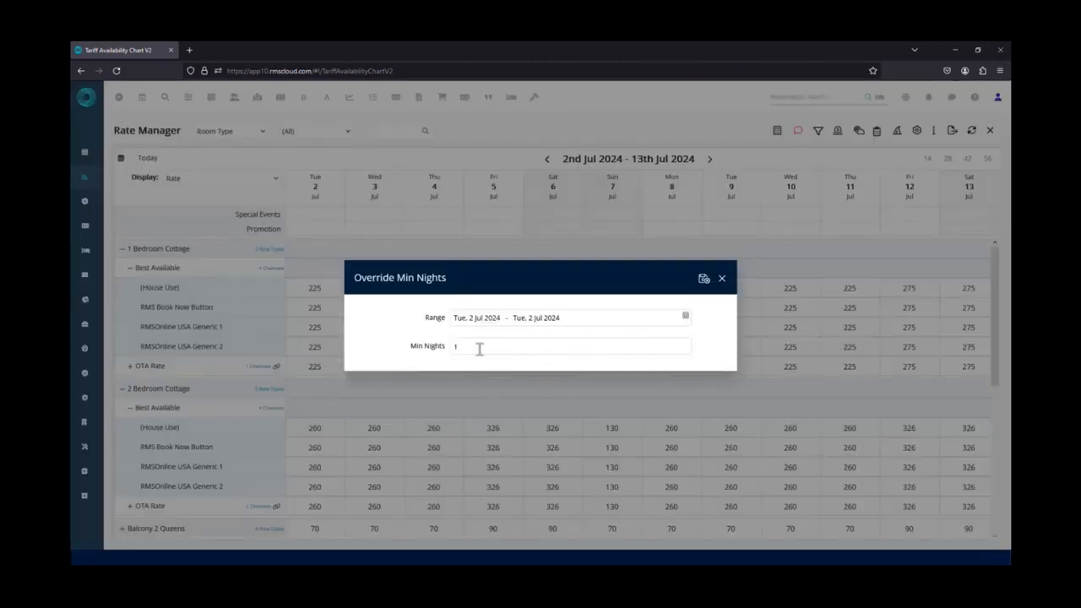
click(511, 318)
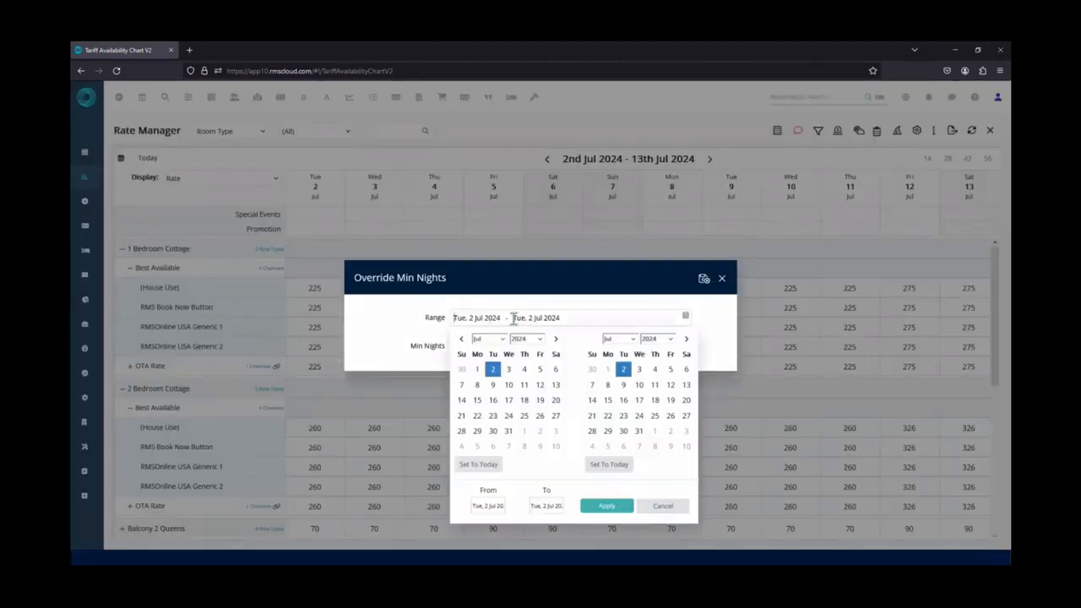
click(673, 507)
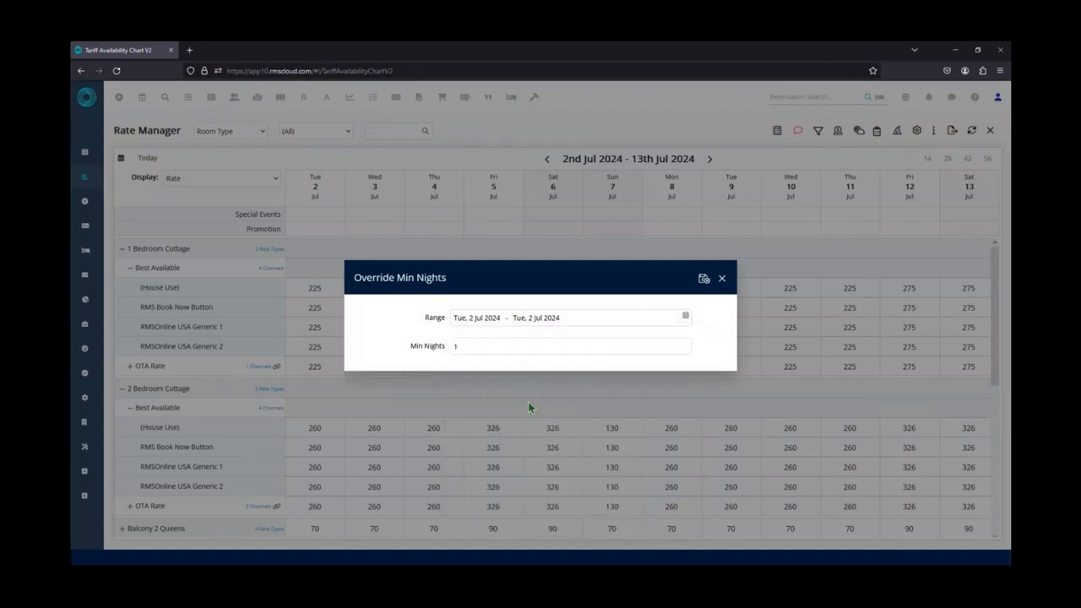
double_click(453, 348)
text(4)
click(700, 280)
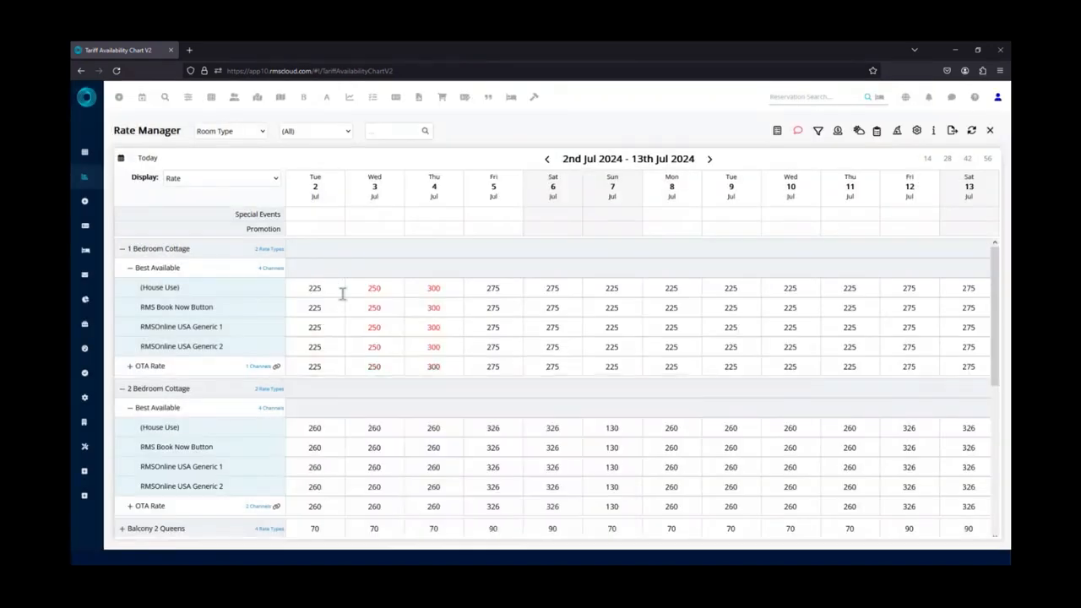
mouse_move(333, 288)
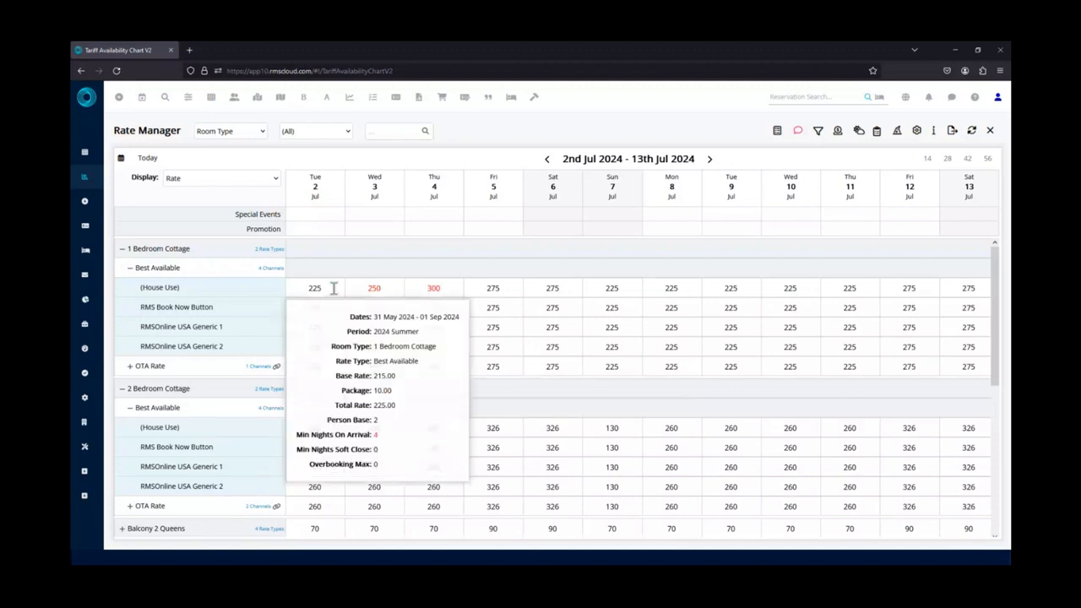
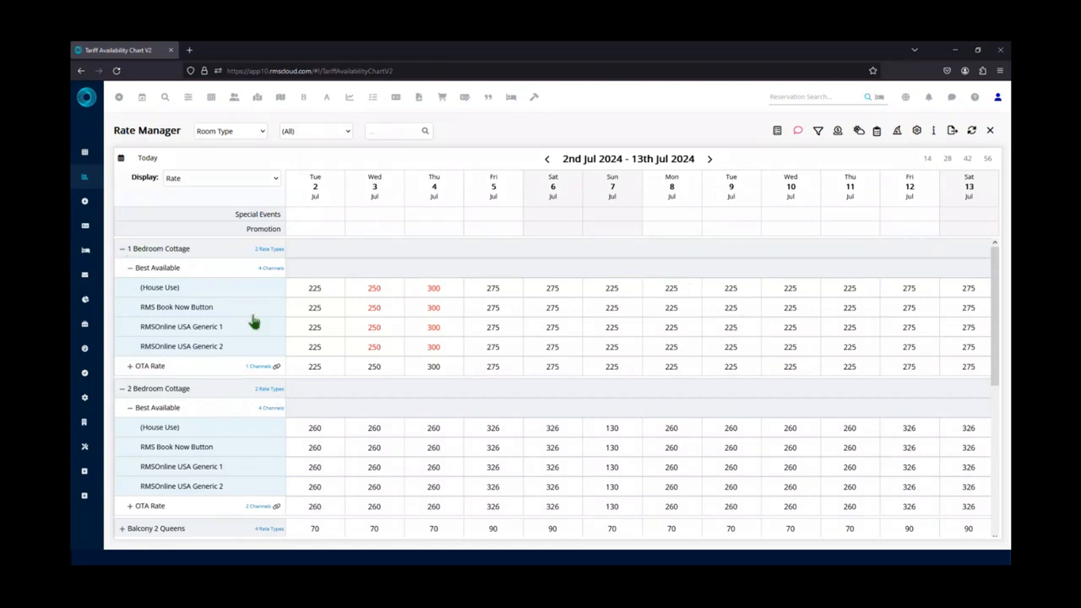
click(249, 131)
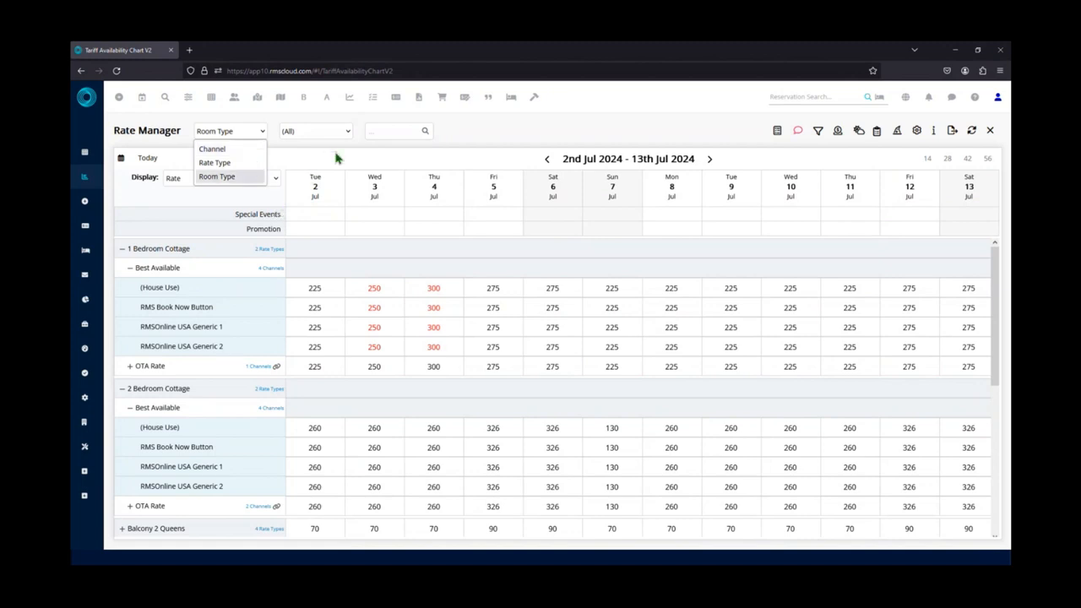
click(338, 157)
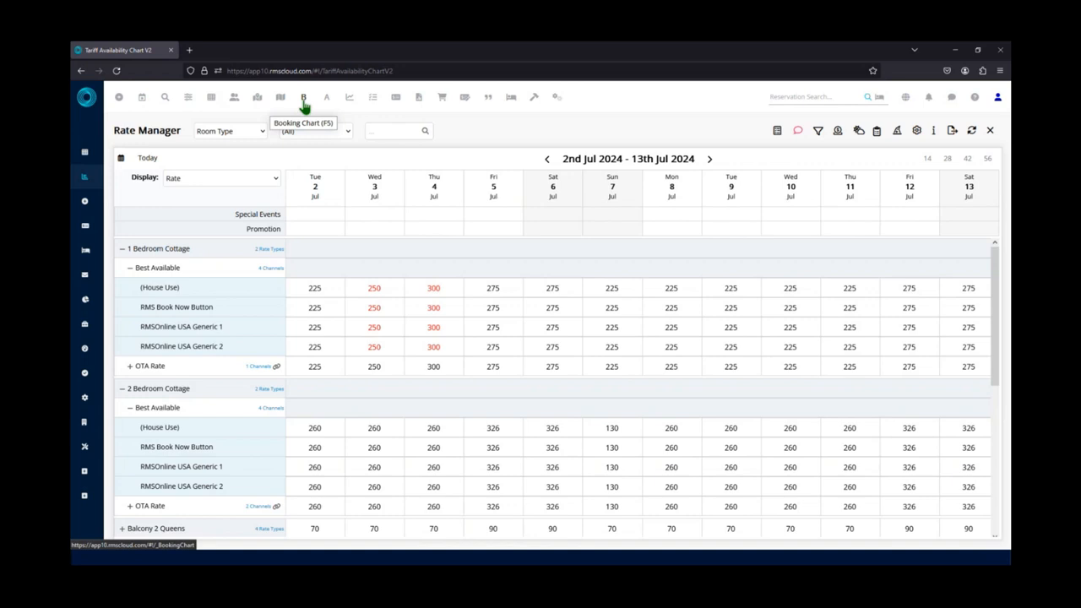
Start a Quick Quote with arrival on 2 July 2024 and departure on 7 July 2024.
click(488, 102)
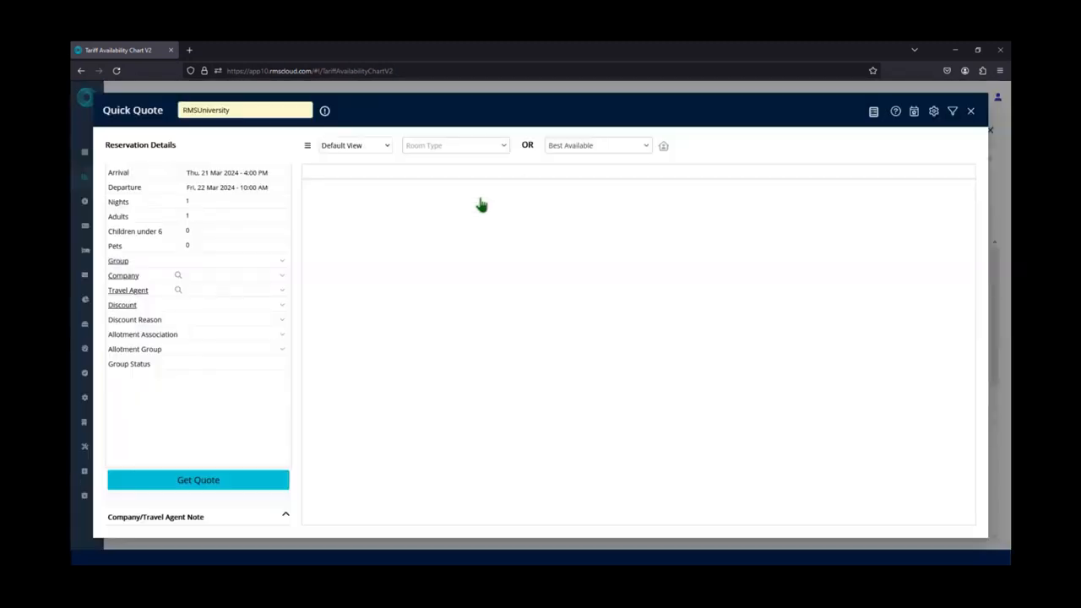
click(218, 174)
click(290, 205)
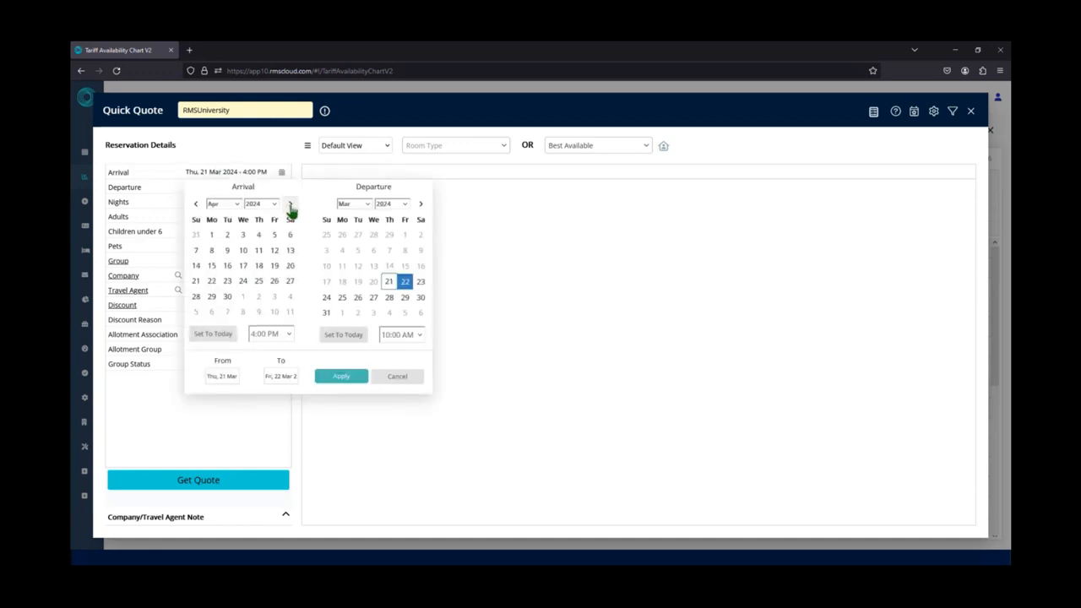
click(290, 205)
click(290, 205)
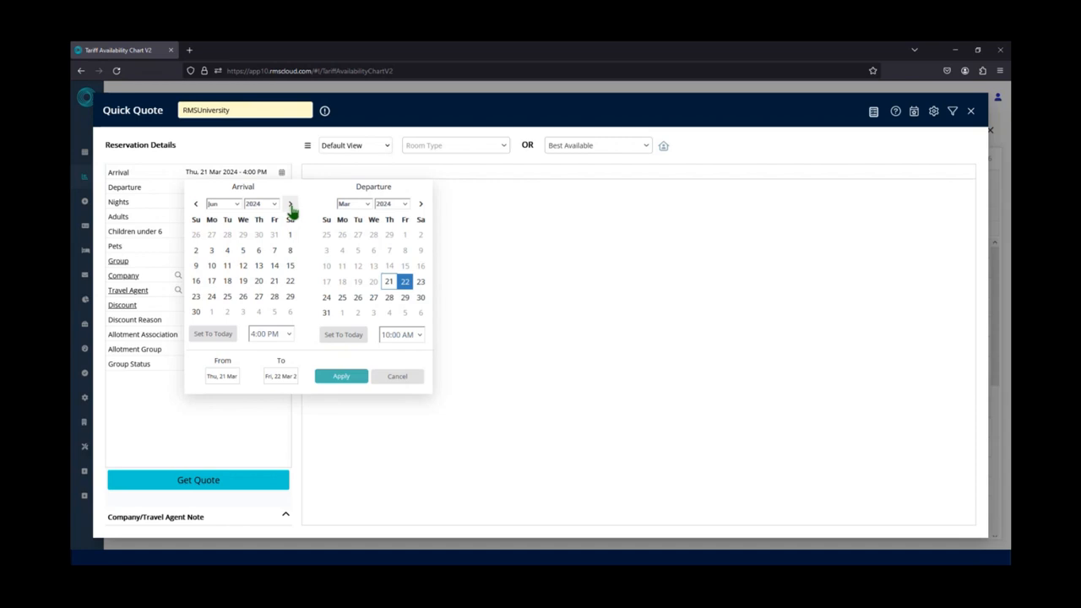
click(262, 234)
click(290, 204)
click(225, 237)
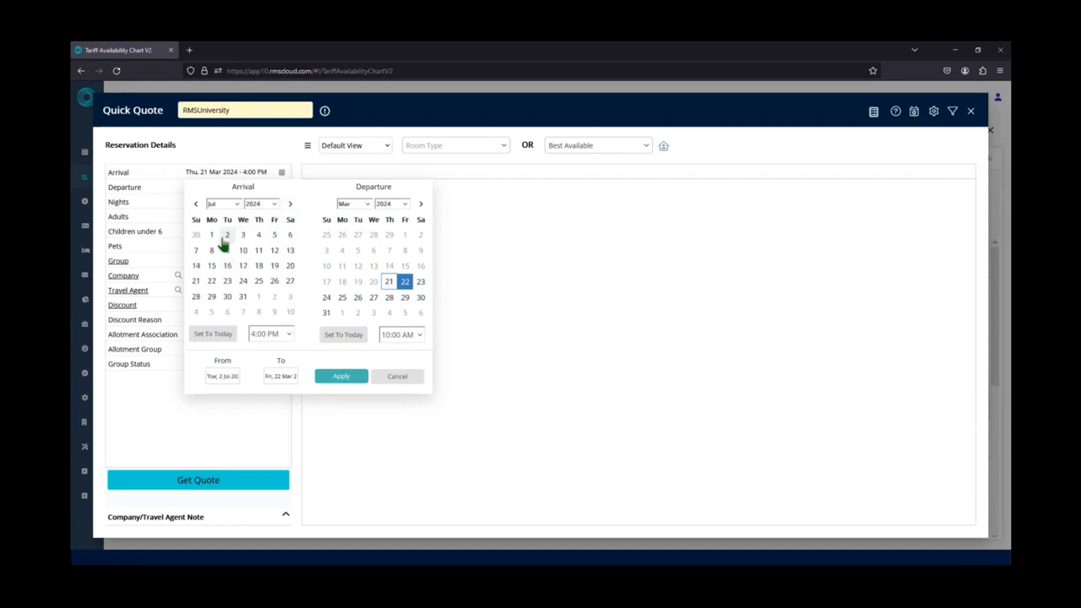
click(225, 239)
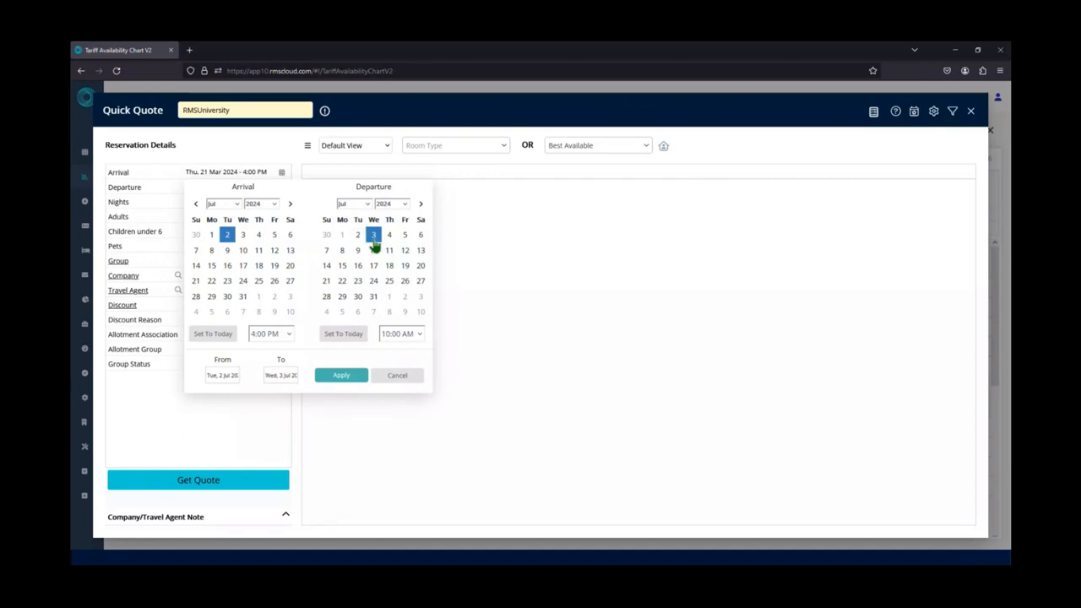
click(326, 250)
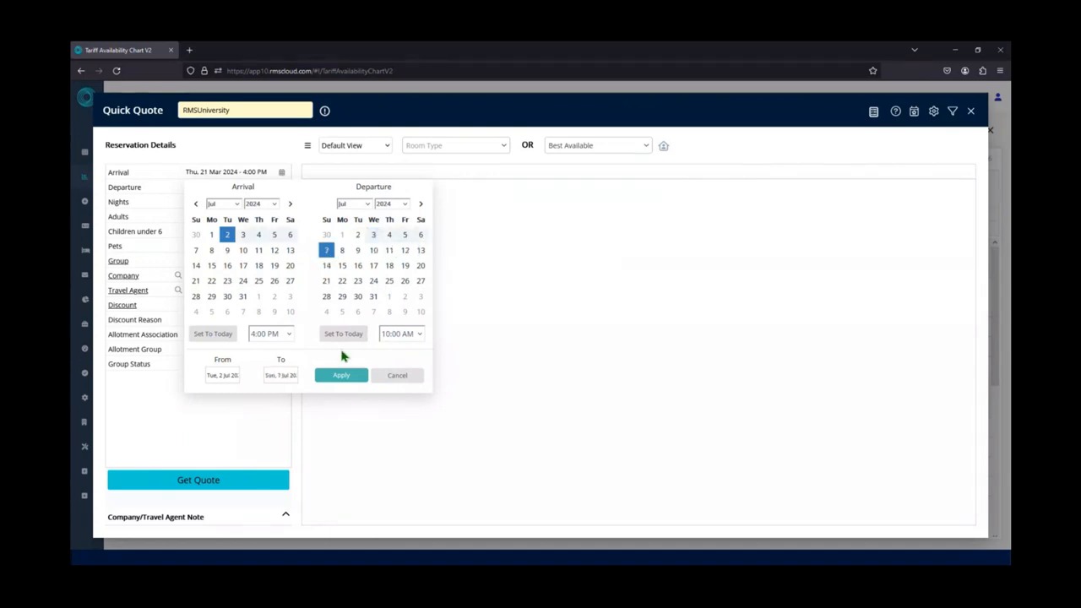
click(341, 375)
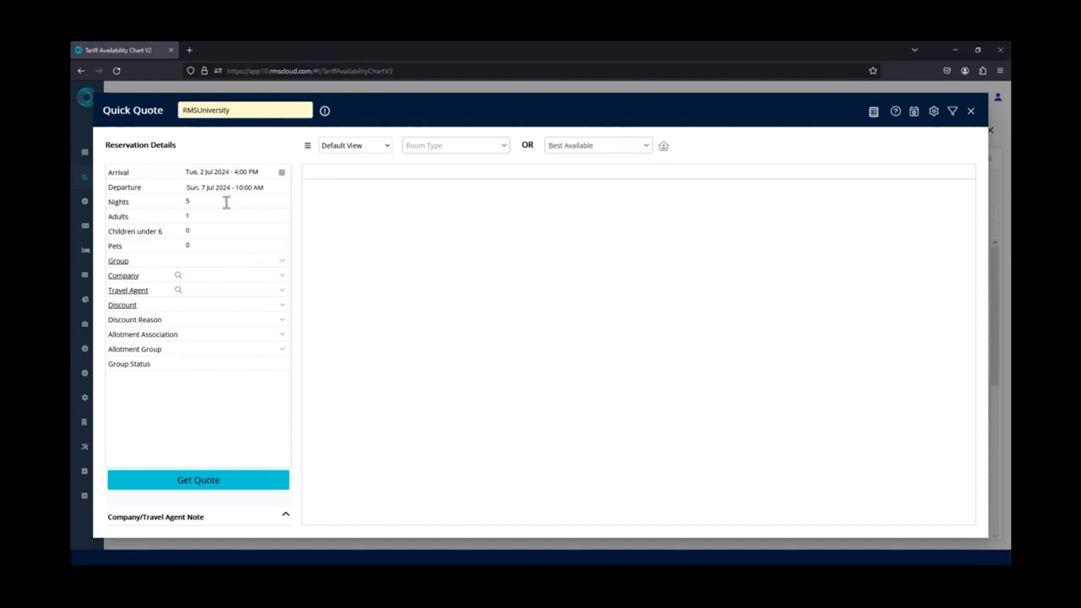
Look over the rate type and room type choices, keep Best Available, and get the quote.
click(569, 151)
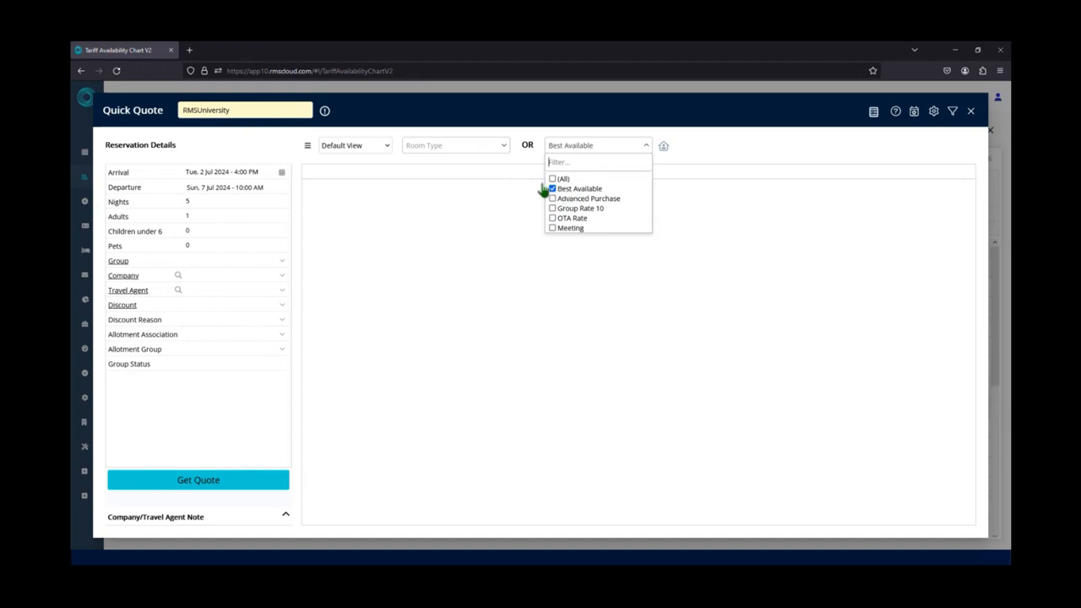
click(505, 149)
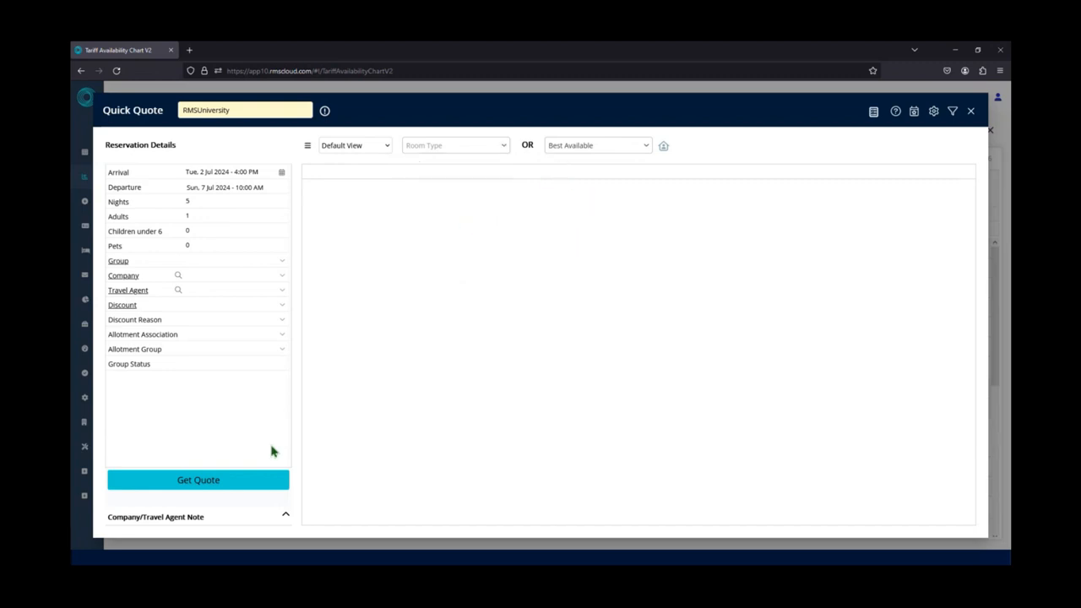
click(200, 487)
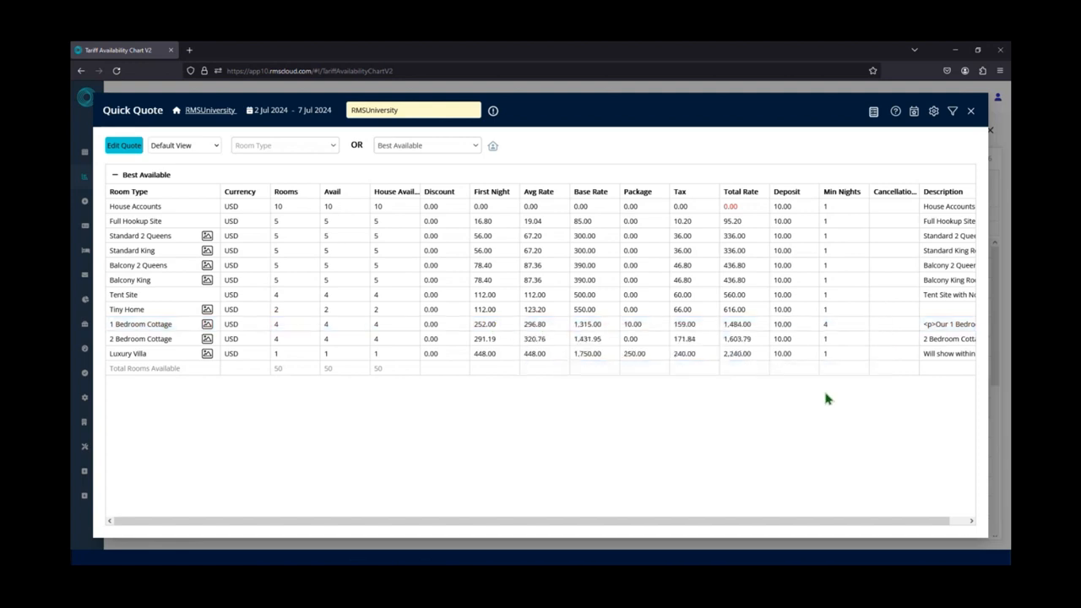
Select the 1 Bedroom Cottage in the Best Available quote and expand its list of rooms.
click(824, 336)
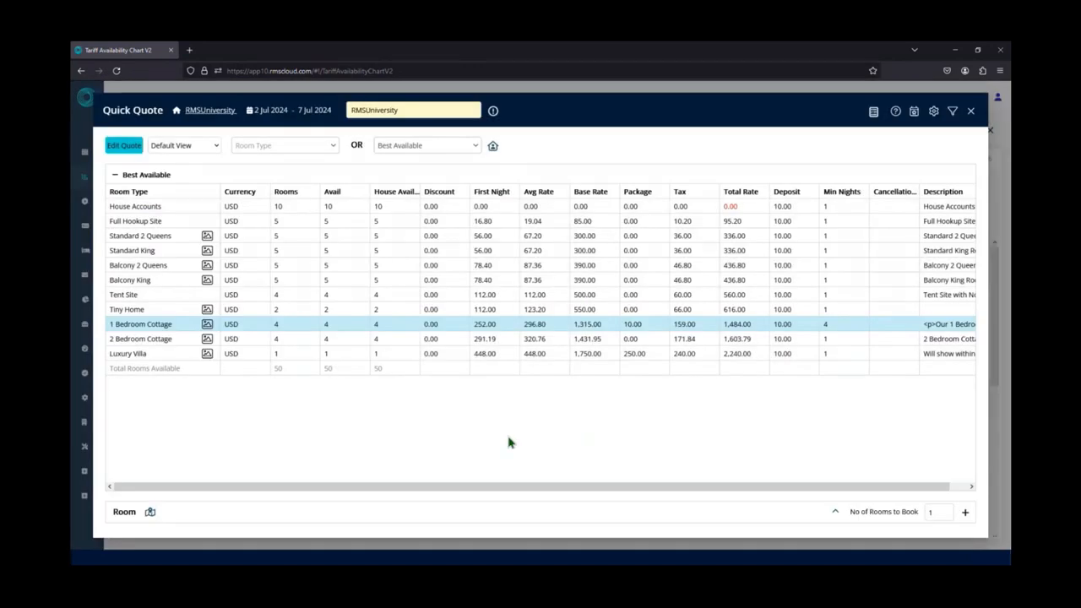
click(836, 514)
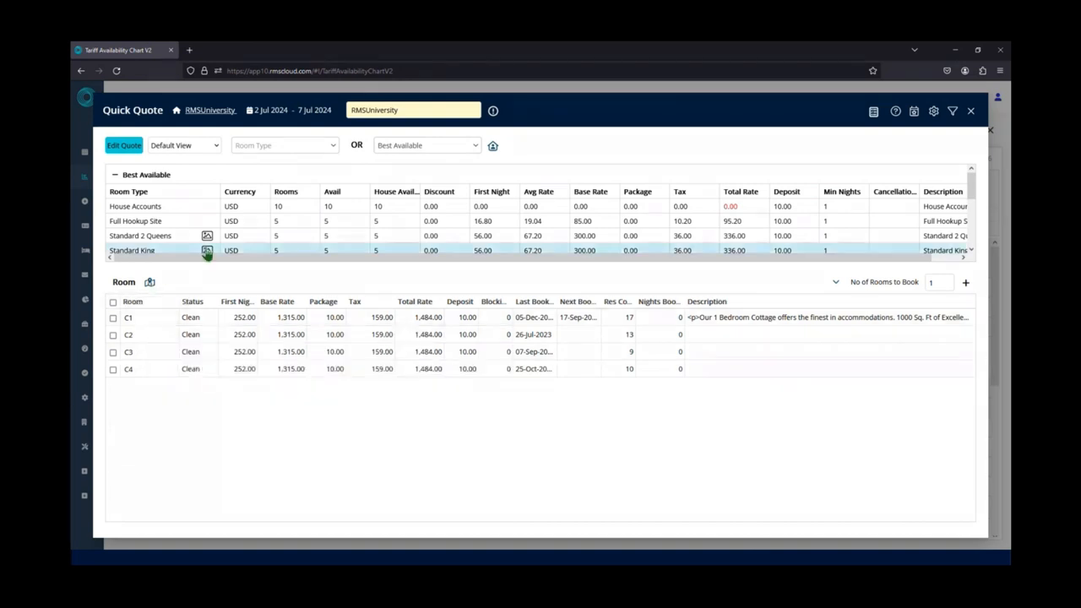
mouse_move(207, 253)
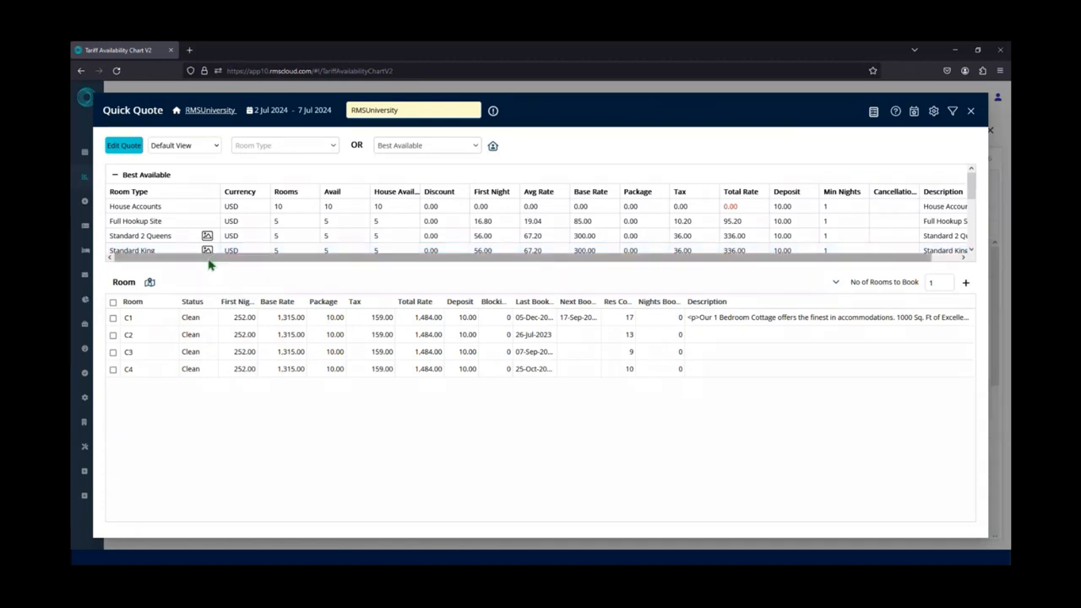
scroll(207, 249, down, 2)
mouse_move(205, 231)
scroll(205, 230, down, 2)
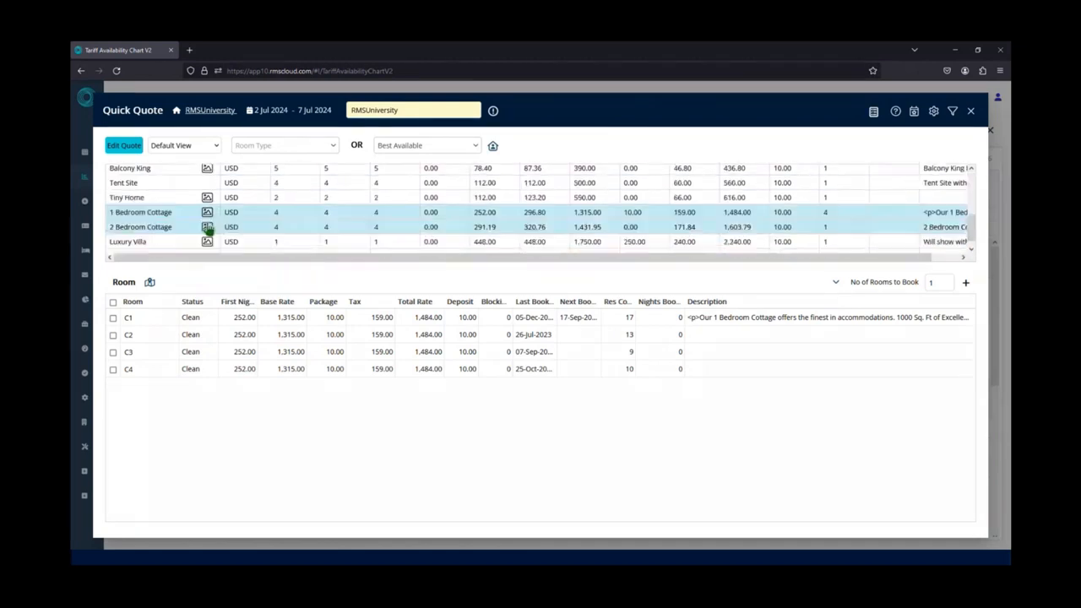
Choose room C1 for the 1 Bedroom Cottage and start a reservation from the quote.
click(112, 318)
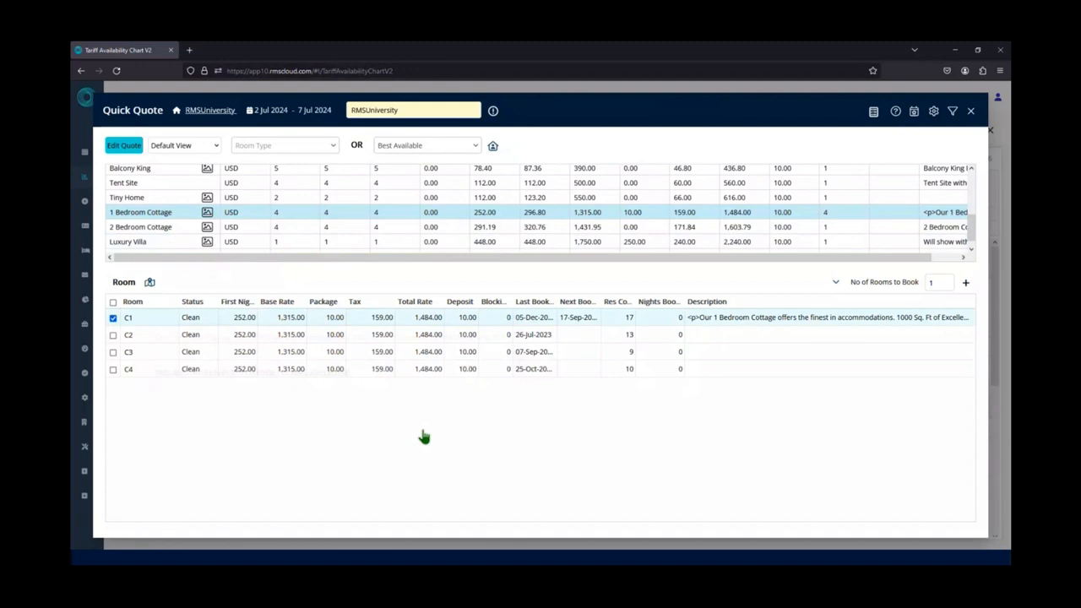
click(967, 288)
click(935, 458)
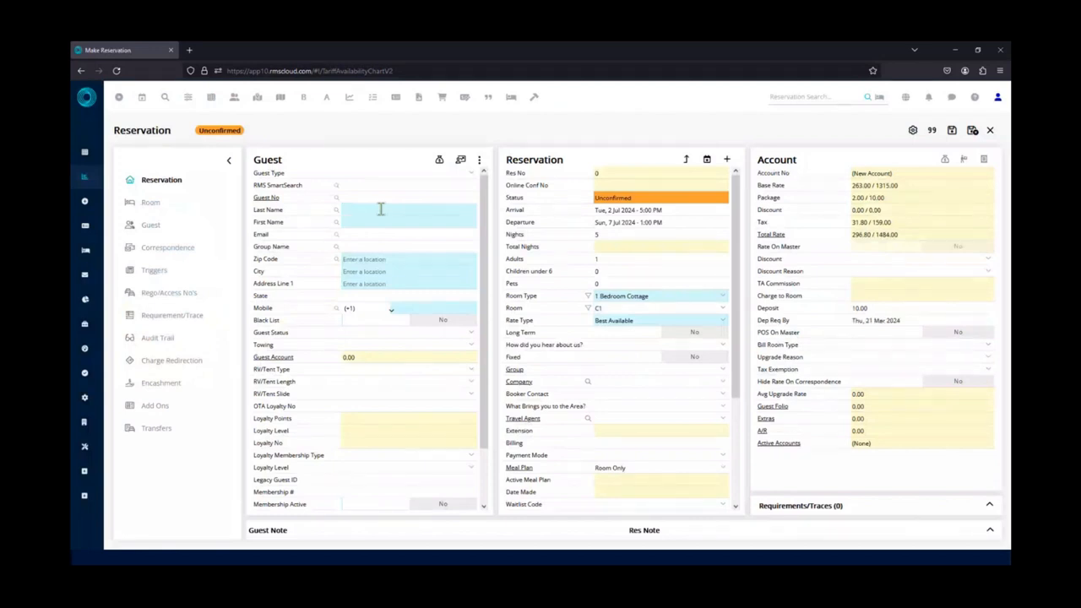
Search for the guest by last name, pick the matching guest with a Waterford address, and save the reservation.
click(381, 209)
text(Thomas)
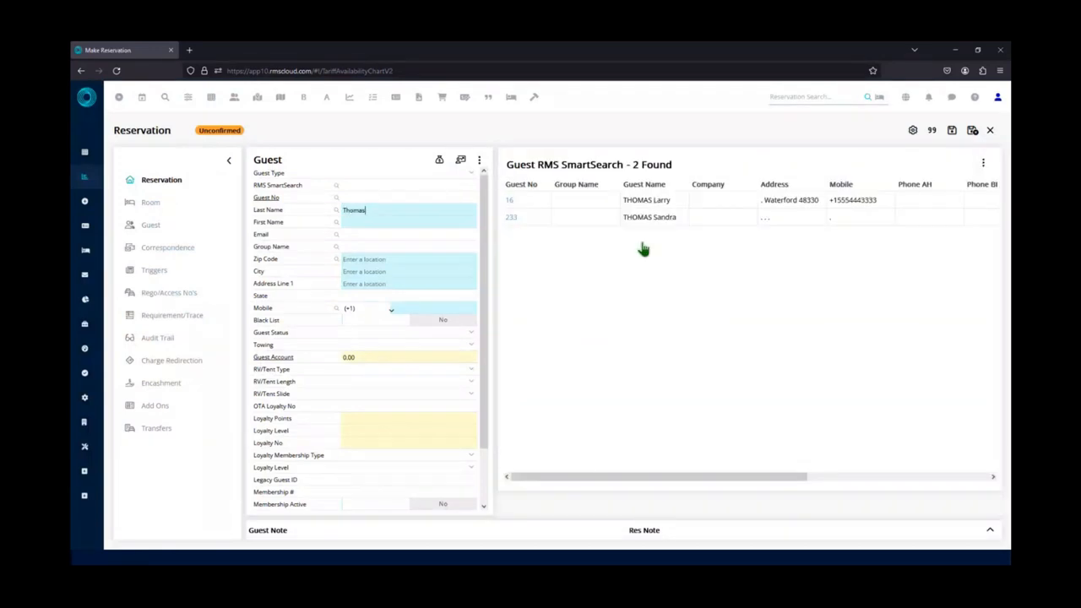
click(671, 208)
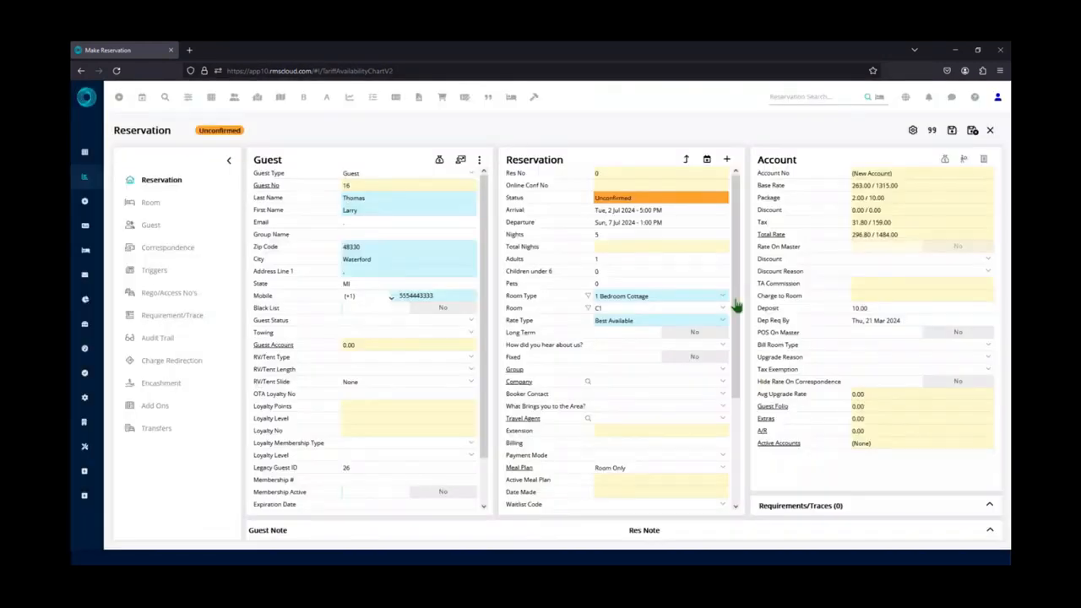
click(951, 130)
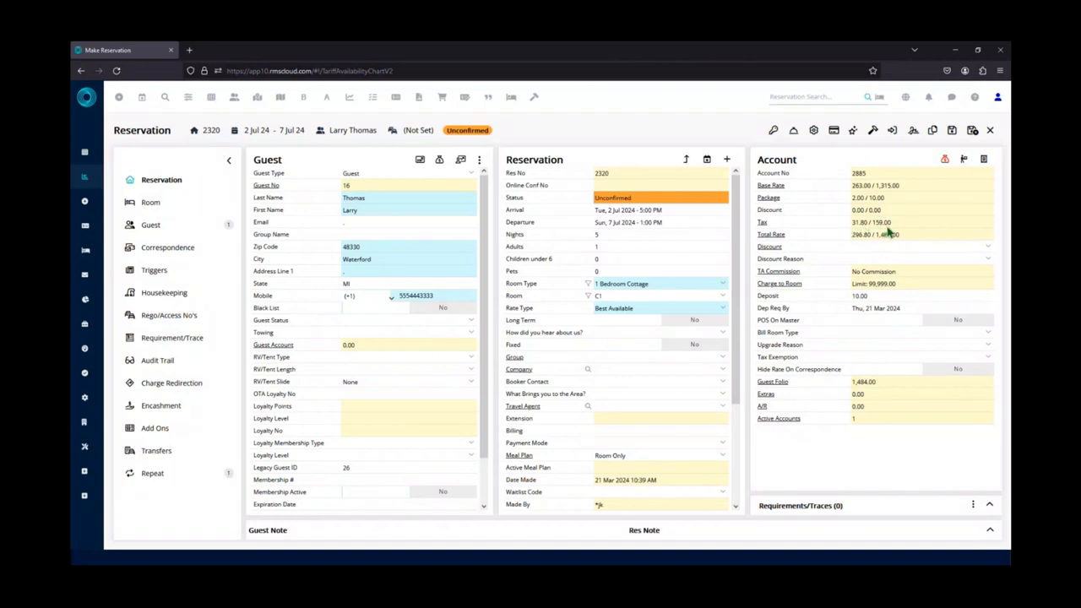
Review the reservation's deposit and guest folio amounts, examine the charges in the Guest Folio, and close it.
double_click(879, 296)
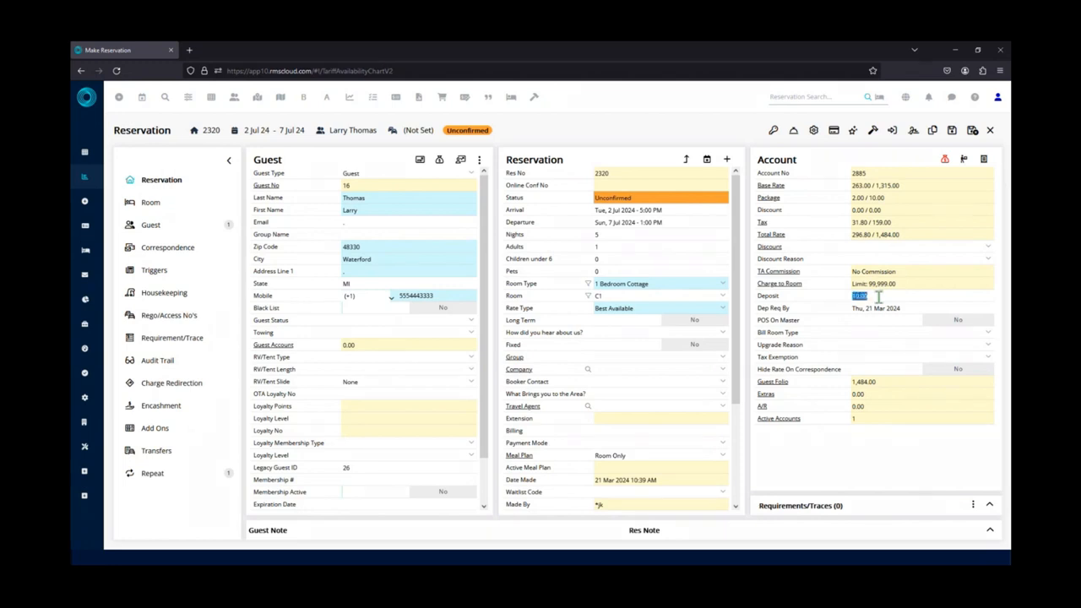
click(876, 387)
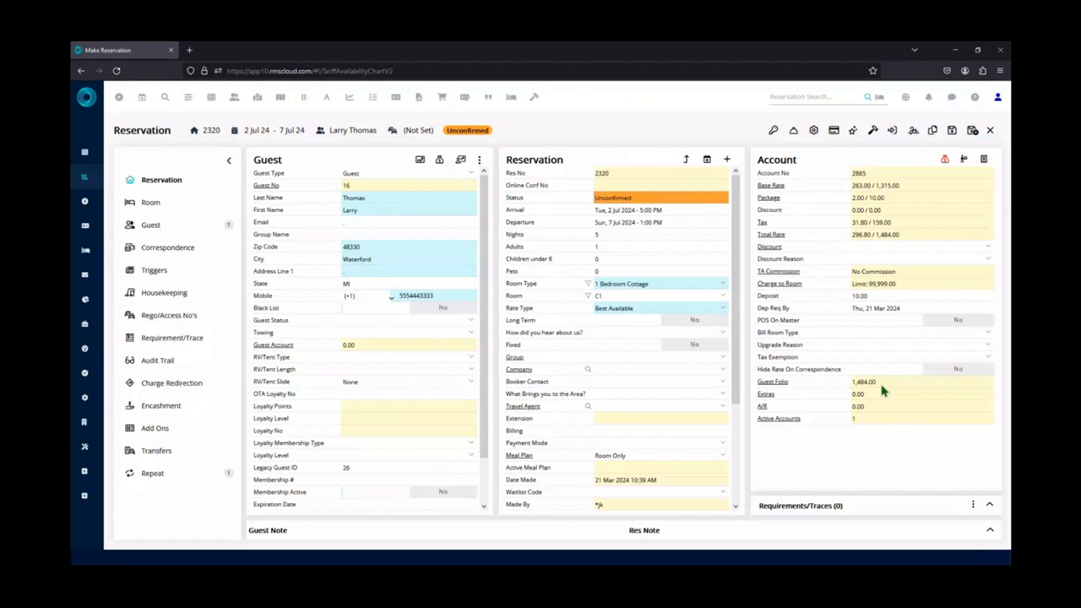
double_click(880, 387)
click(882, 392)
drag(887, 387, 853, 390)
click(877, 390)
click(779, 390)
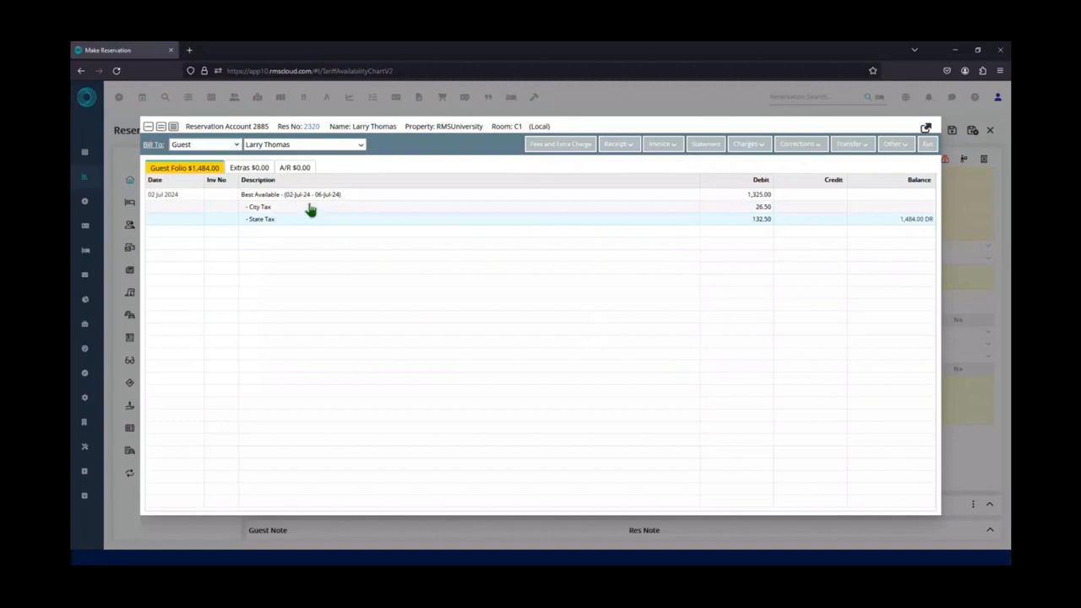
click(929, 144)
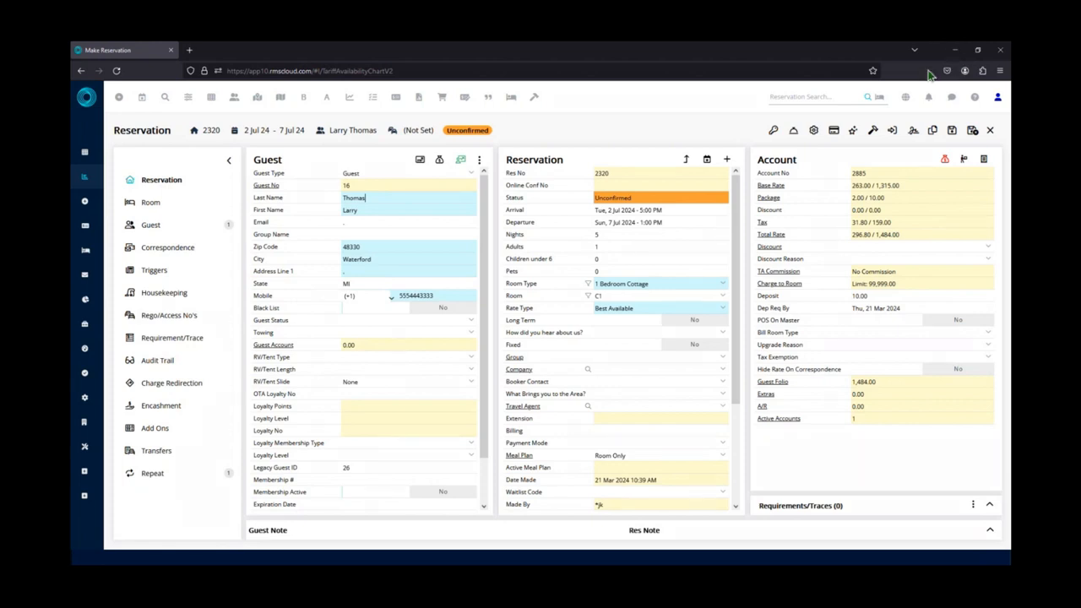
Go to the Accounting section of the system setup.
mouse_move(87, 172)
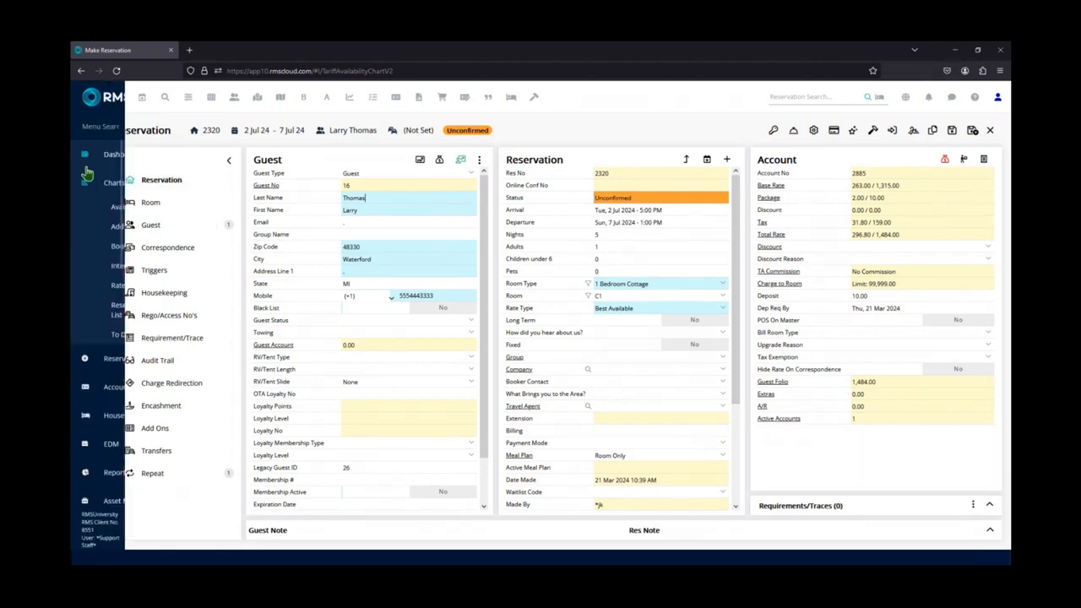
scroll(125, 471, down, 3)
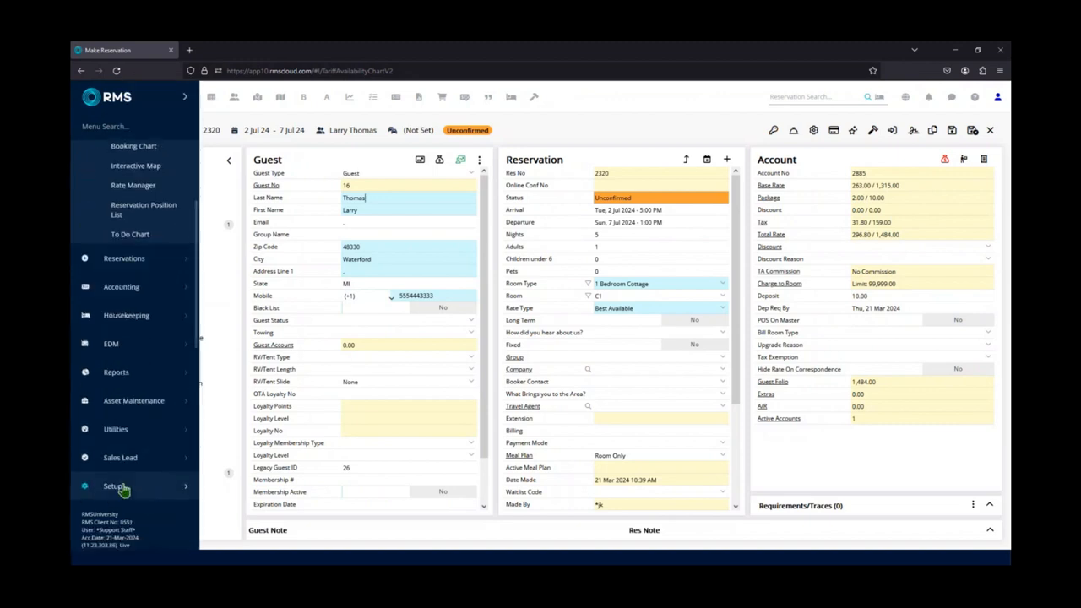
click(113, 436)
click(131, 314)
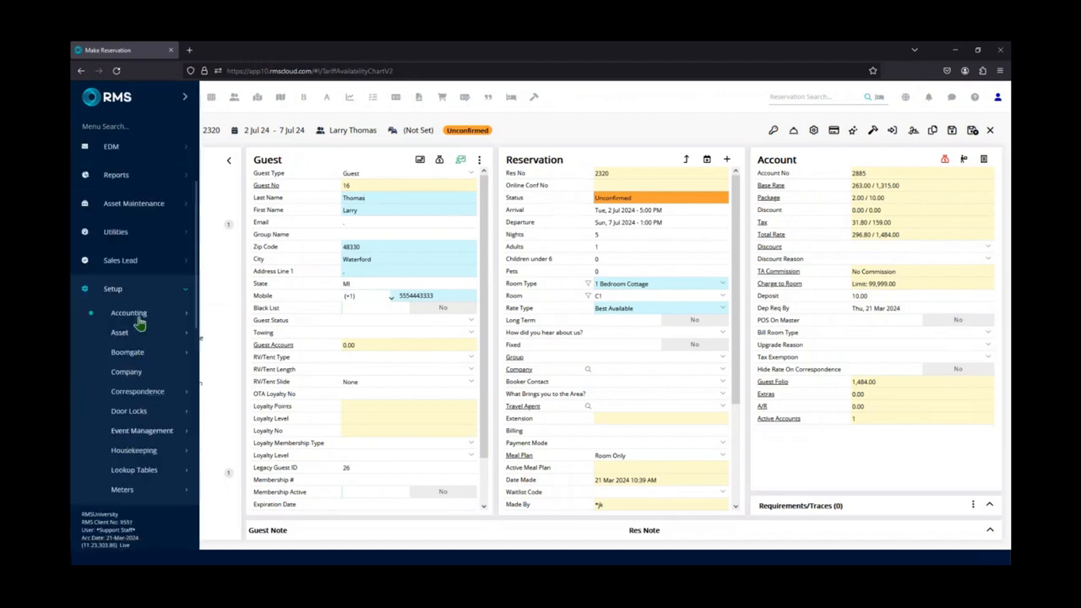